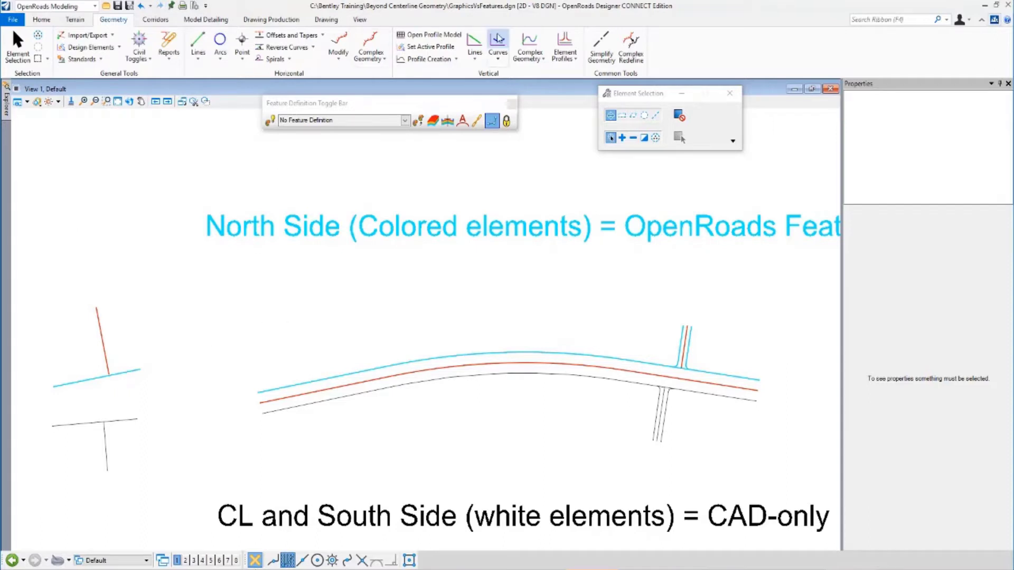
Step: Switch the ribbon to the Drawing tab to show its drawing and editing tools
{"action": "left_click", "coordinate": [327, 19]}
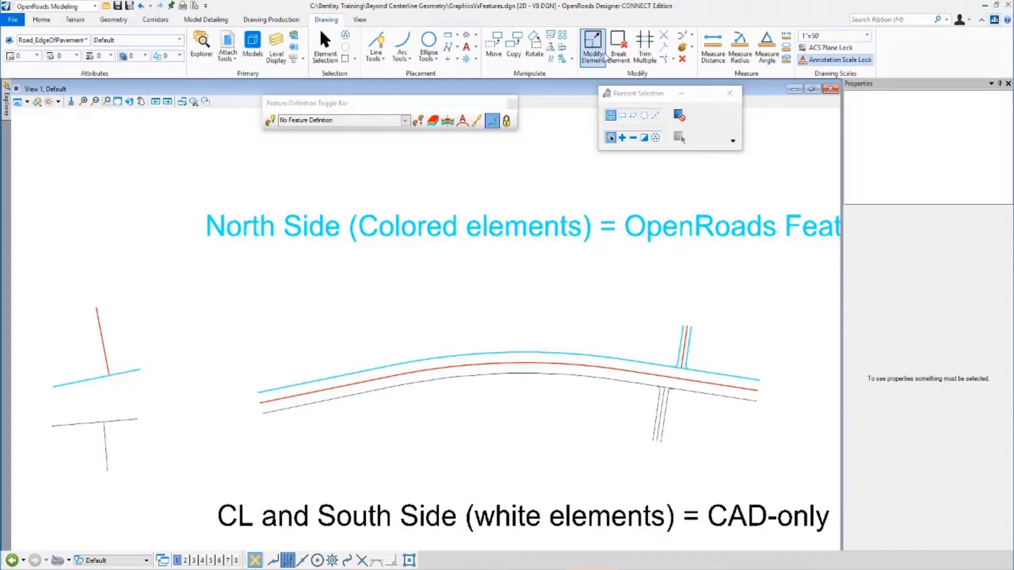
Step: Draw a CAD-only tee at lower left with Place SmartLine: a main line and a stem
{"action": "middle_click_drag", "start_coordinate": [157, 332], "coordinate": [321, 280]}
{"action": "scroll", "coordinate": [321, 280], "scroll_direction": "up", "scroll_amount": 1}
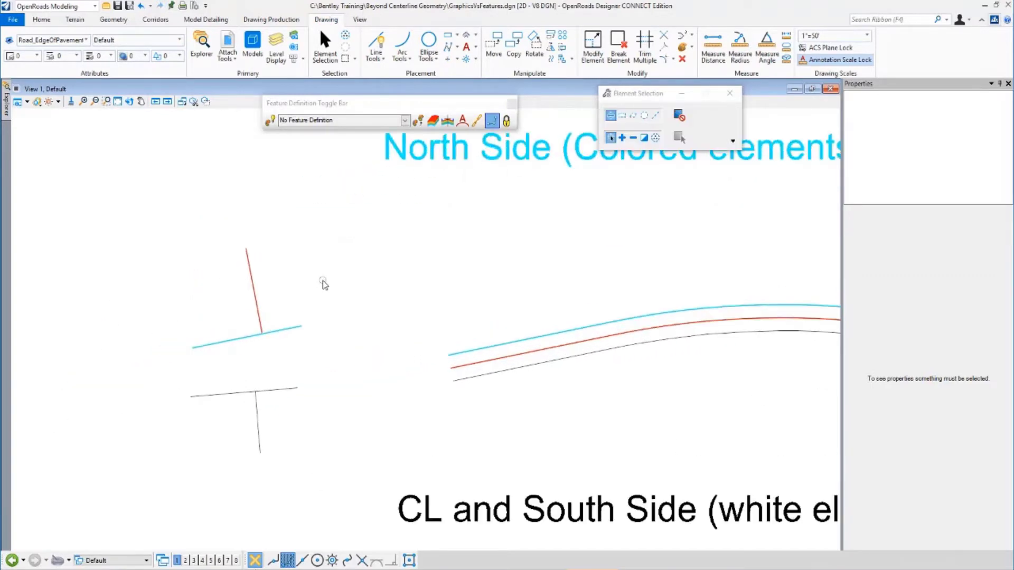
{"action": "left_click", "coordinate": [376, 40]}
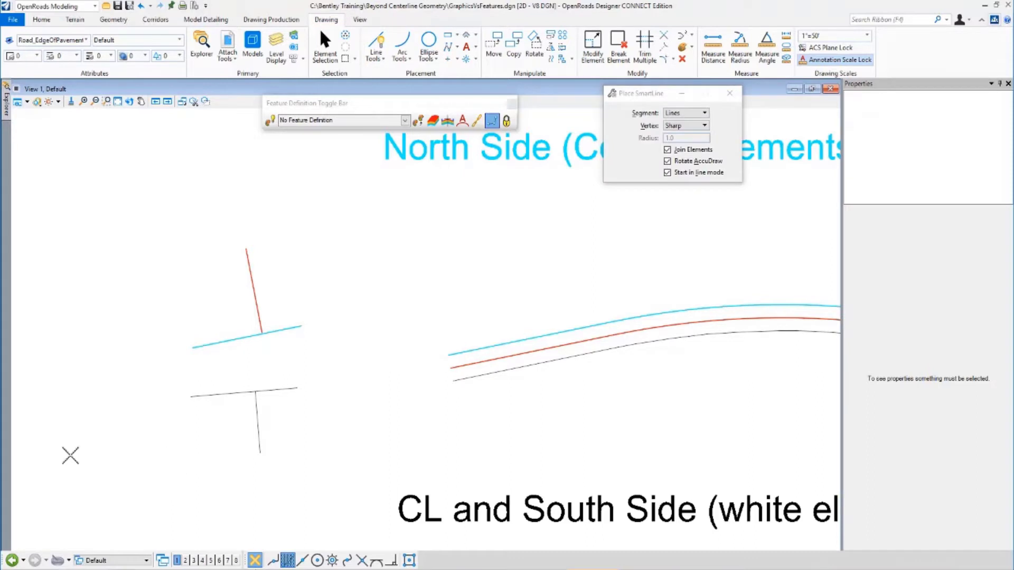
{"action": "left_click", "coordinate": [70, 456]}
{"action": "left_click", "coordinate": [168, 421]}
{"action": "right_click", "coordinate": [159, 488]}
{"action": "left_click", "coordinate": [143, 512]}
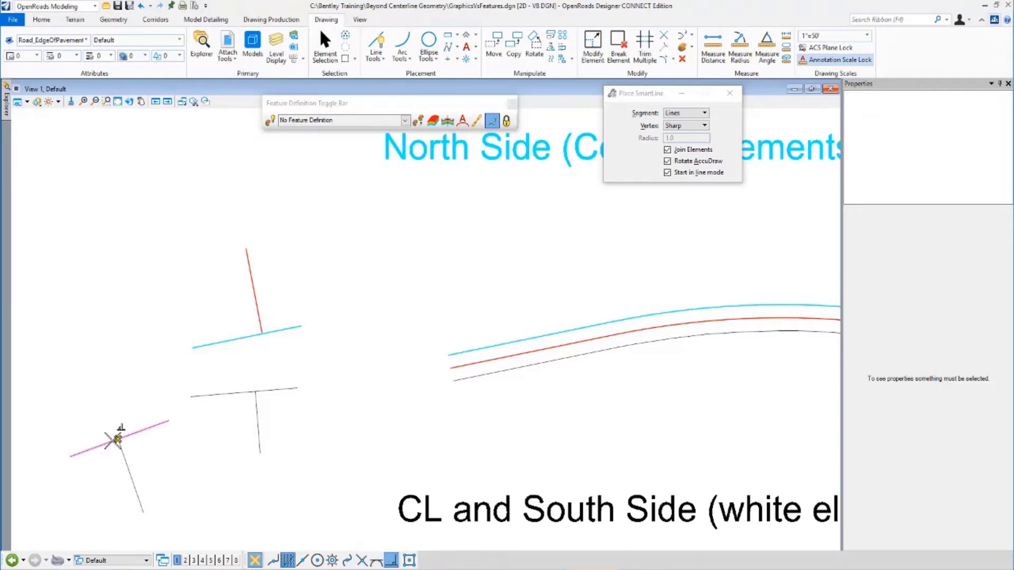
{"action": "left_click", "coordinate": [116, 438]}
{"action": "right_click", "coordinate": [122, 249]}
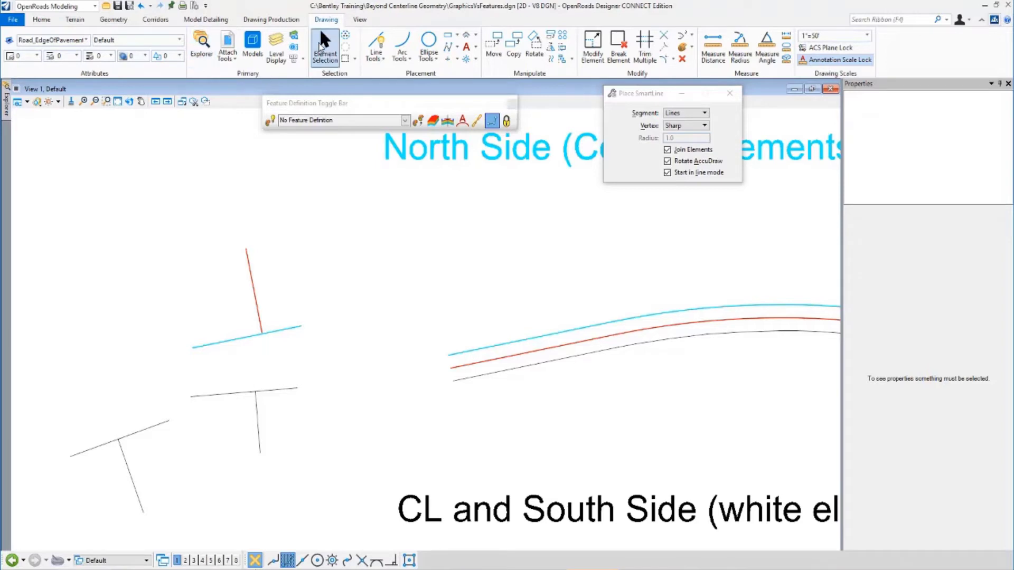
Step: Drag the tee main line's right endpoint downward; the plain stem stays where it was
{"action": "left_click", "coordinate": [325, 46]}
{"action": "left_click", "coordinate": [126, 472]}
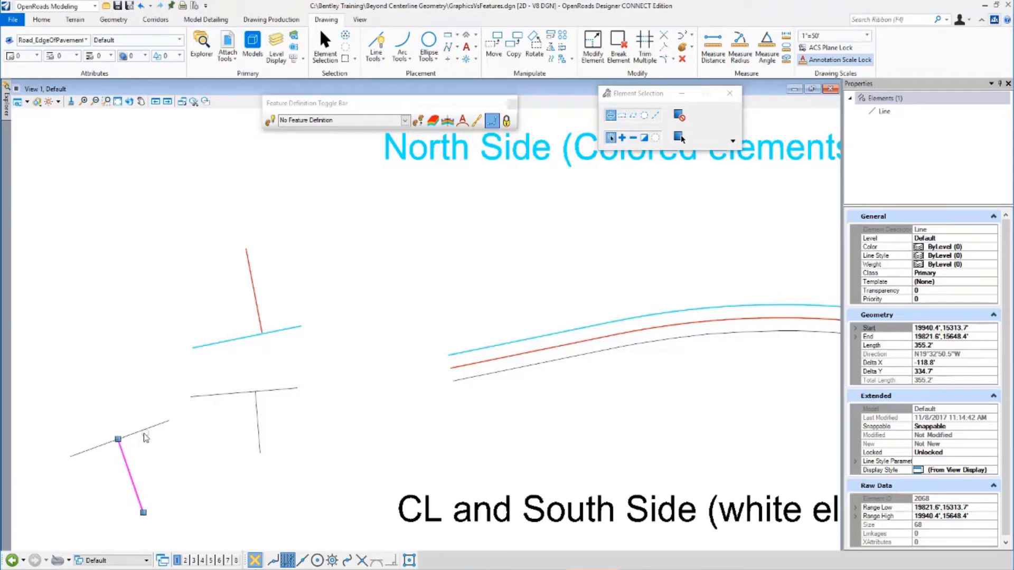
{"action": "left_click", "coordinate": [144, 432]}
{"action": "left_click_drag", "start_coordinate": [168, 421], "coordinate": [123, 435]}
{"action": "left_click", "coordinate": [121, 455]}
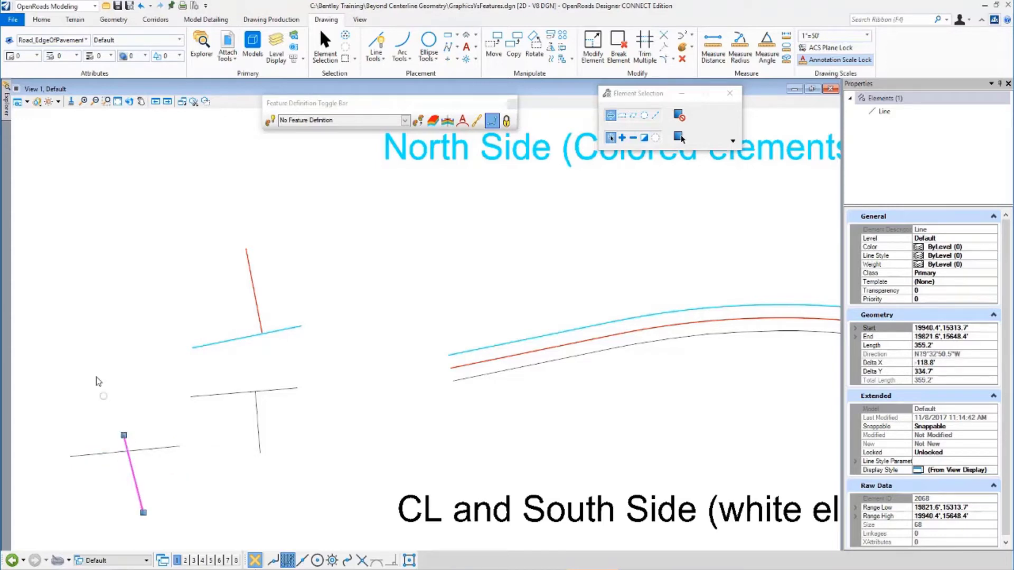
Step: Extend the Tee_EoP1 edge-of-pavement line to a new end point
{"action": "left_click", "coordinate": [257, 292]}
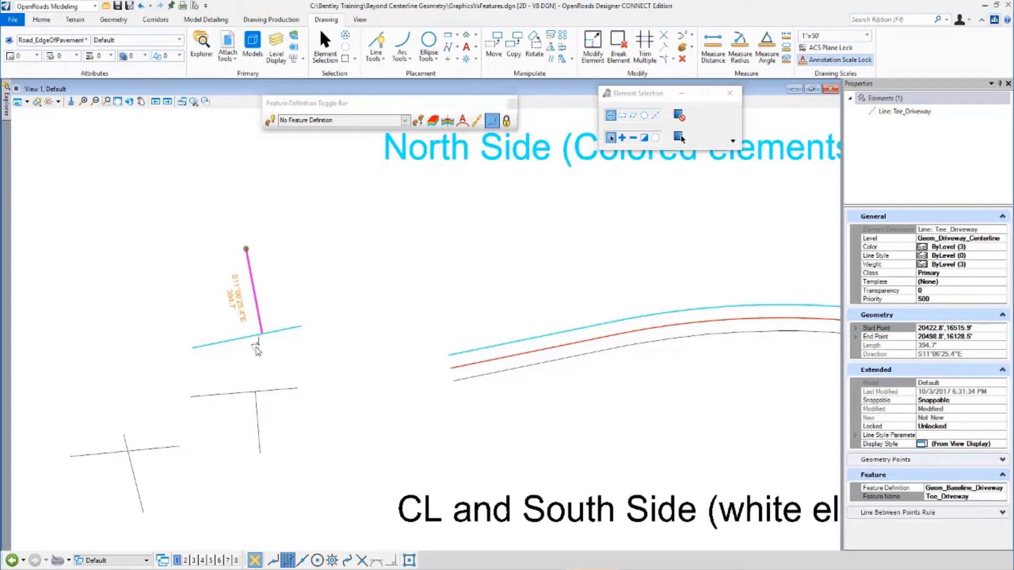
{"action": "left_click", "coordinate": [290, 327]}
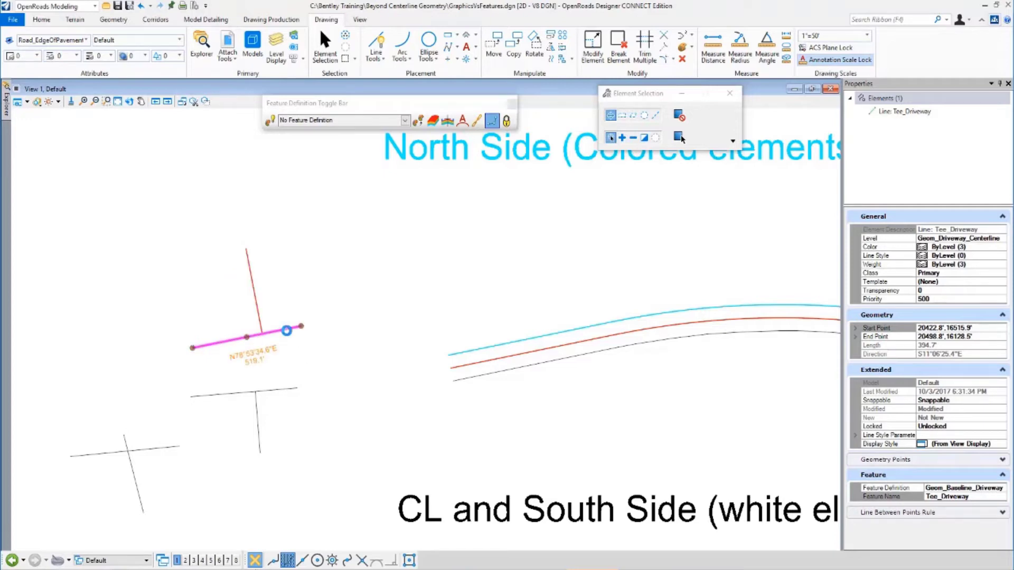
{"action": "key", "text": "l"}
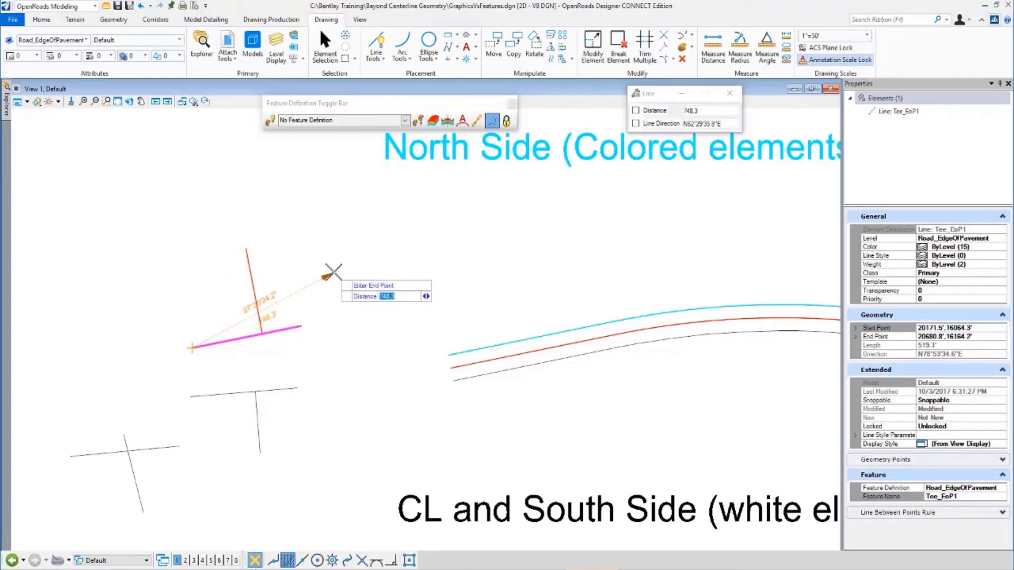
{"action": "left_click", "coordinate": [333, 272]}
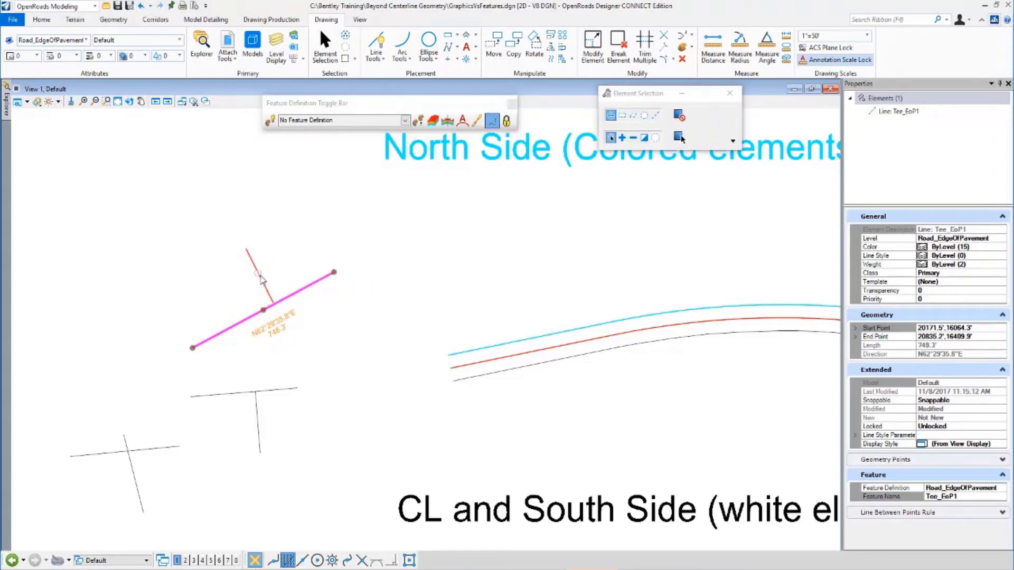
Step: Move Tee_Driveway's start point to a new location
{"action": "left_click", "coordinate": [261, 284]}
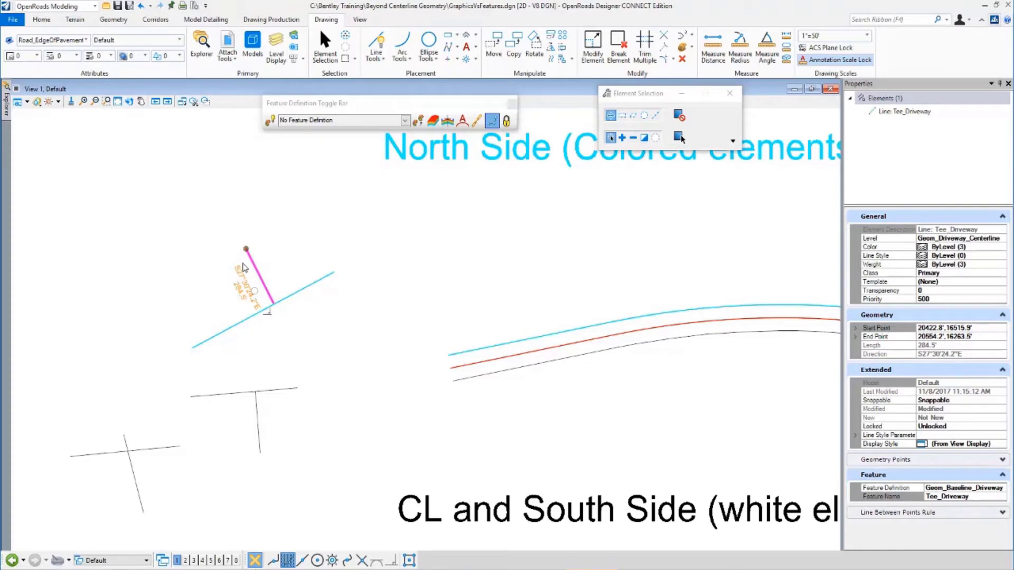
{"action": "key", "text": "l"}
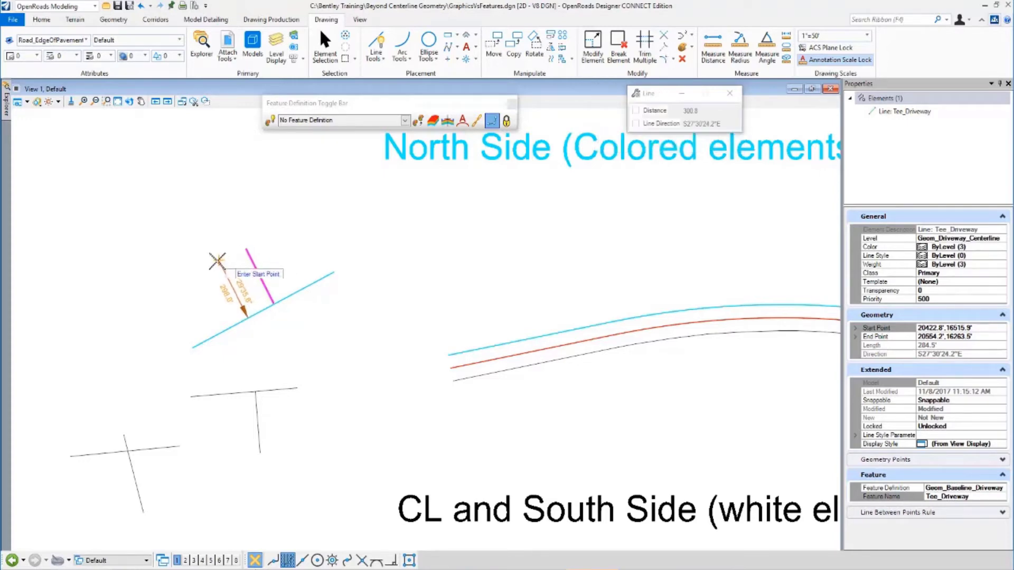
{"action": "left_click", "coordinate": [210, 266]}
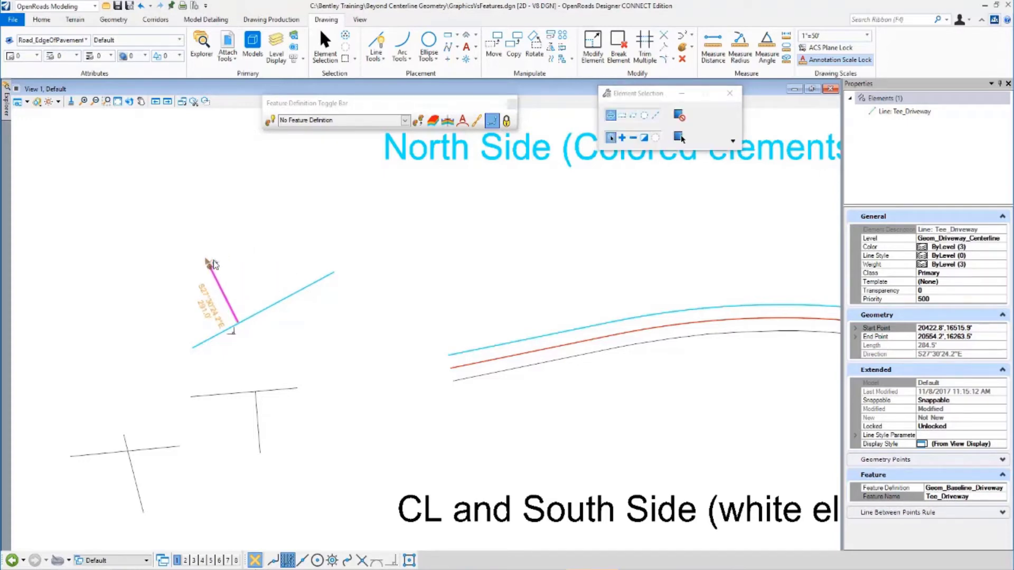
Step: Reselect Tee_EoP1 and pick up its end point to move it again
{"action": "left_click", "coordinate": [316, 298]}
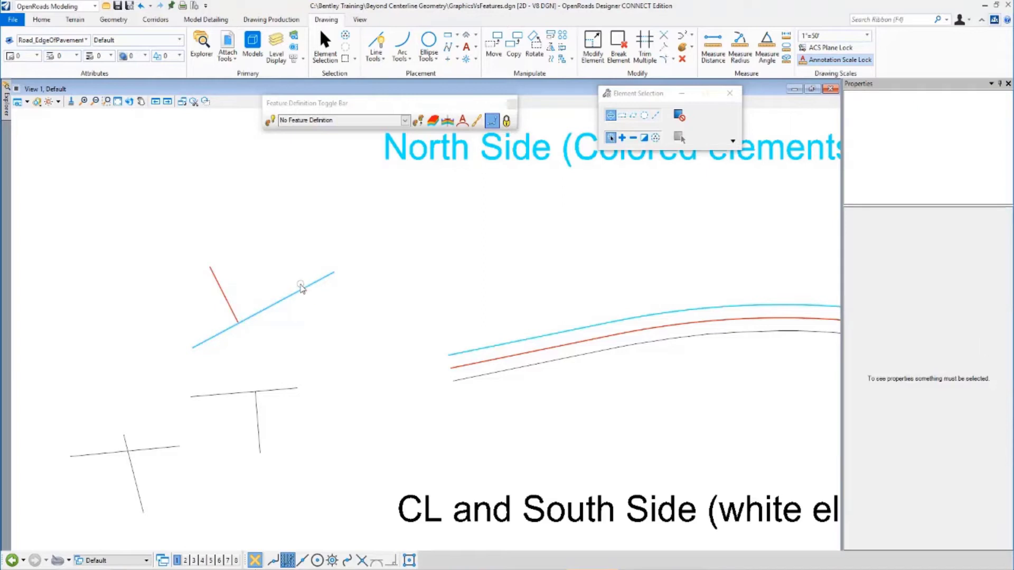
{"action": "left_click", "coordinate": [302, 288]}
{"action": "left_click", "coordinate": [335, 272]}
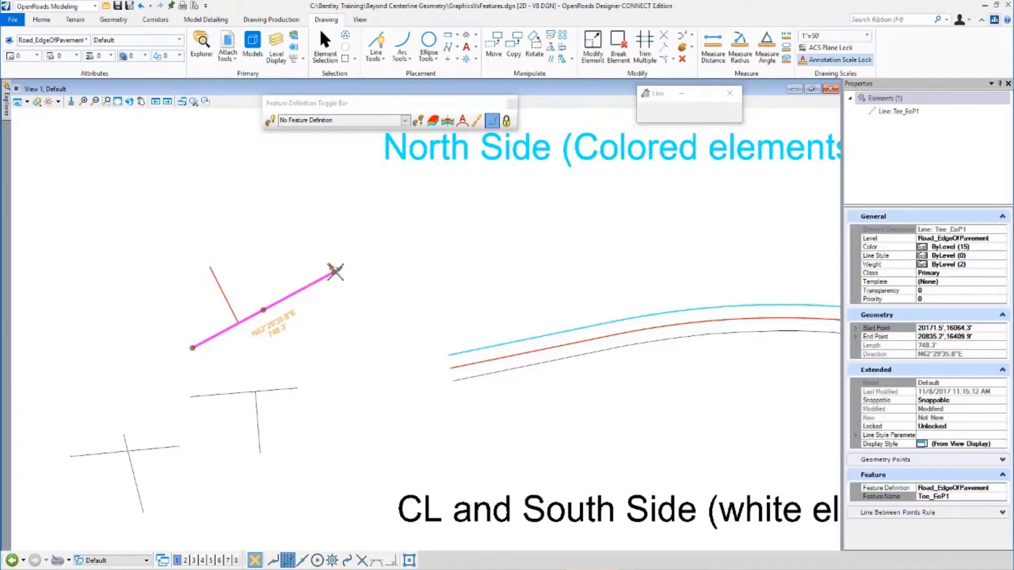
Step: Shorten Tee_EoP1, then compare the CAD chain's arc with baseline Geom_Baseline_Driveway (2947.7', 4000.0' arc)
{"action": "left_click", "coordinate": [330, 322]}
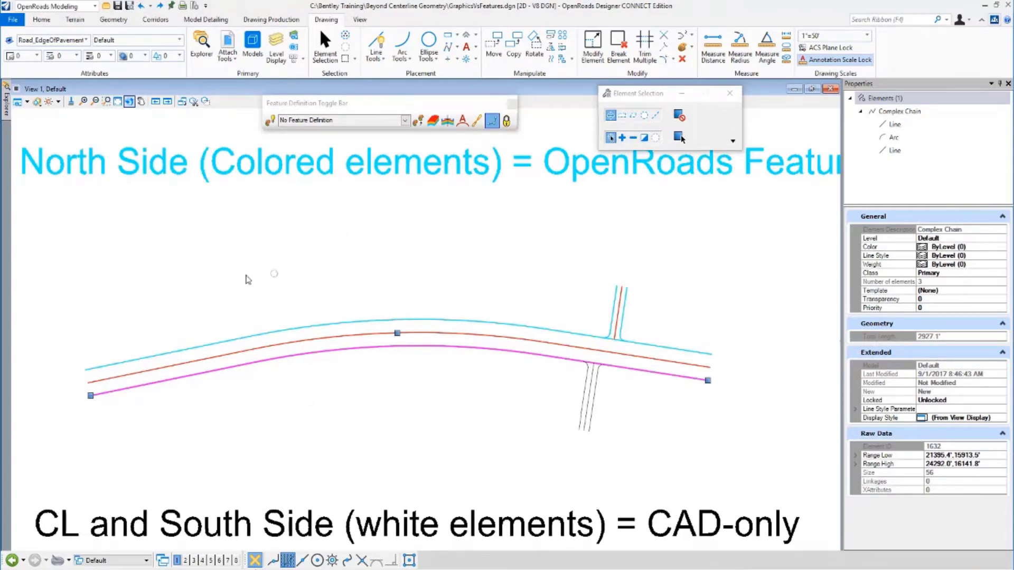
{"action": "left_click", "coordinate": [377, 350]}
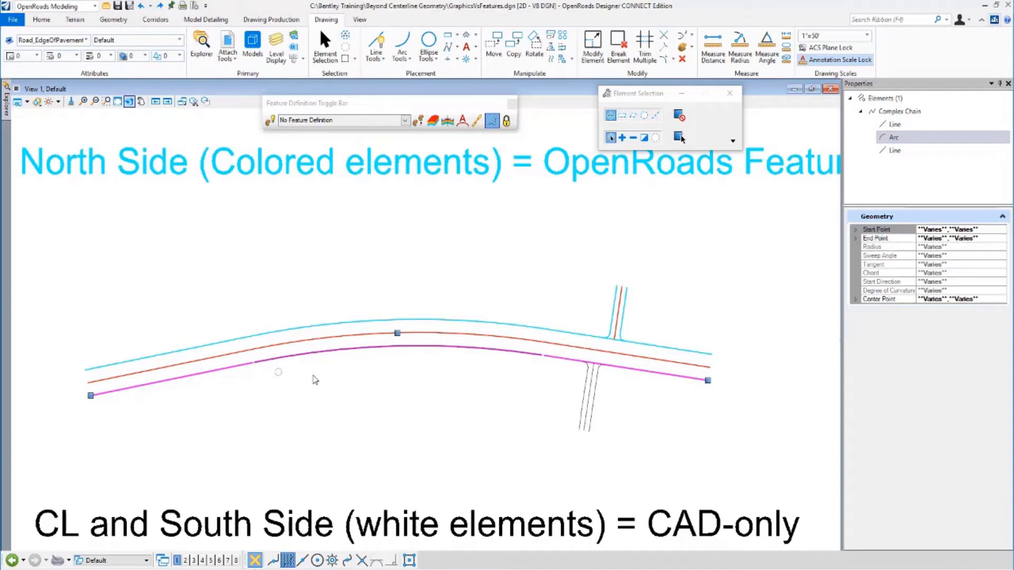
{"action": "left_click", "coordinate": [378, 386]}
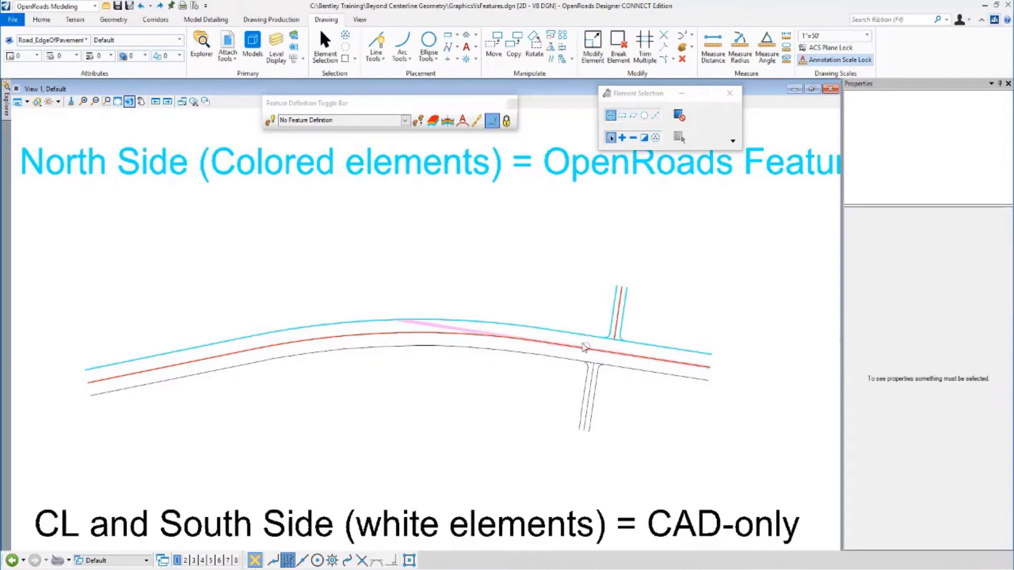
{"action": "left_click", "coordinate": [390, 346]}
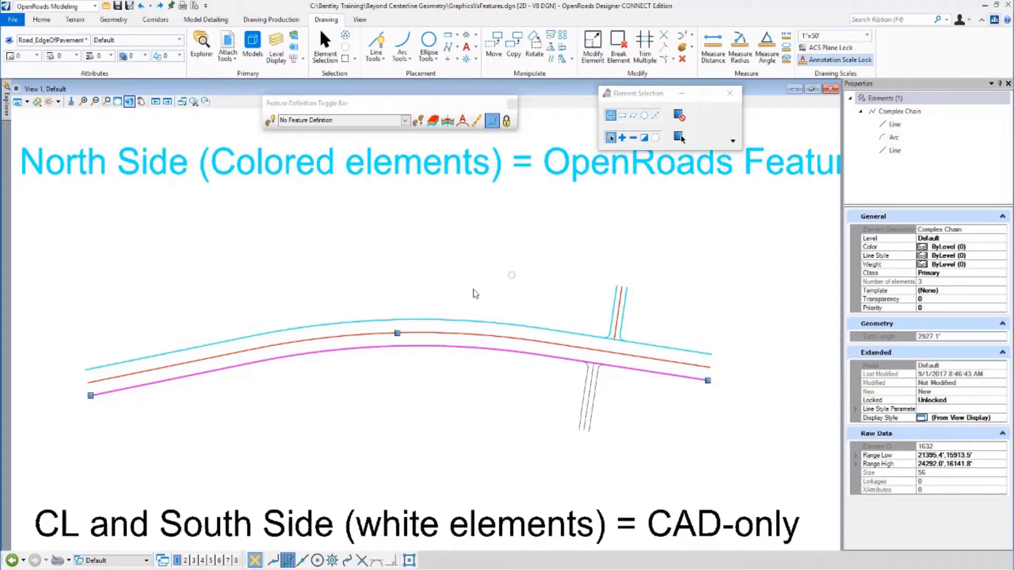
{"action": "left_click", "coordinate": [346, 336]}
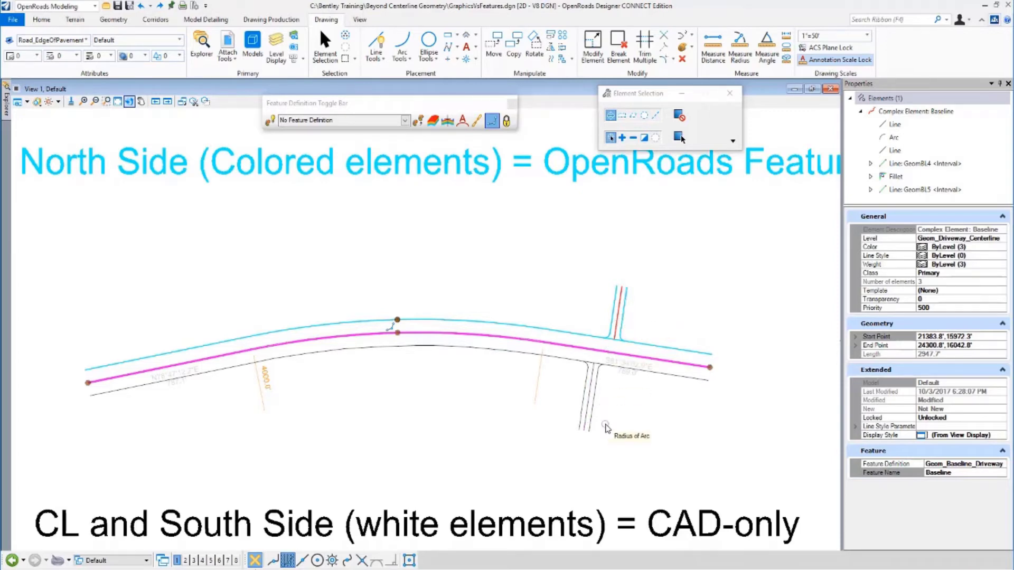
Step: Set the north edge RdEoP's offset to -120, lengthening it to 2988.8'
{"action": "left_click", "coordinate": [565, 257]}
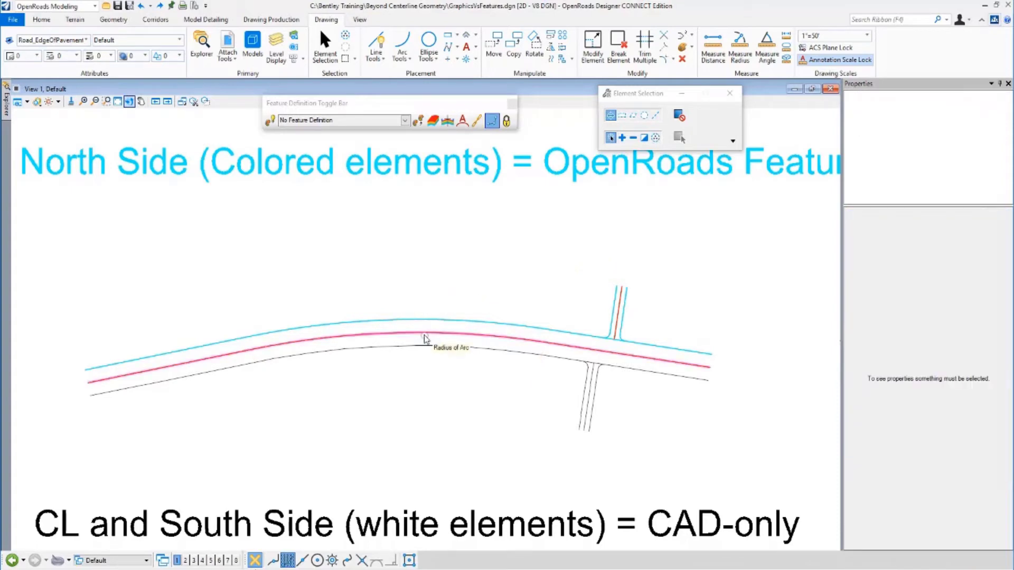
{"action": "left_click", "coordinate": [420, 315]}
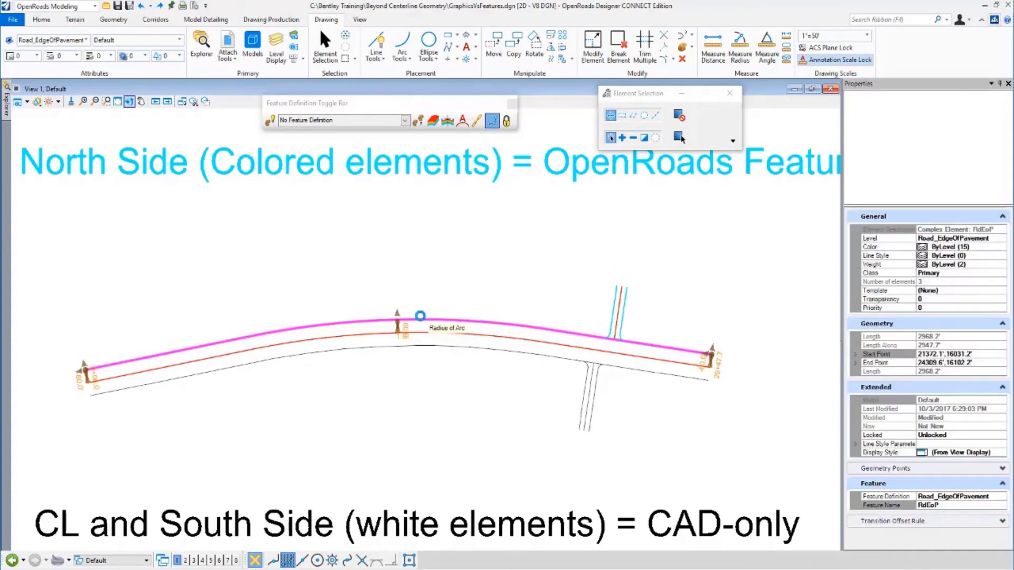
{"action": "scroll", "coordinate": [388, 323], "scroll_direction": "up", "scroll_amount": 2}
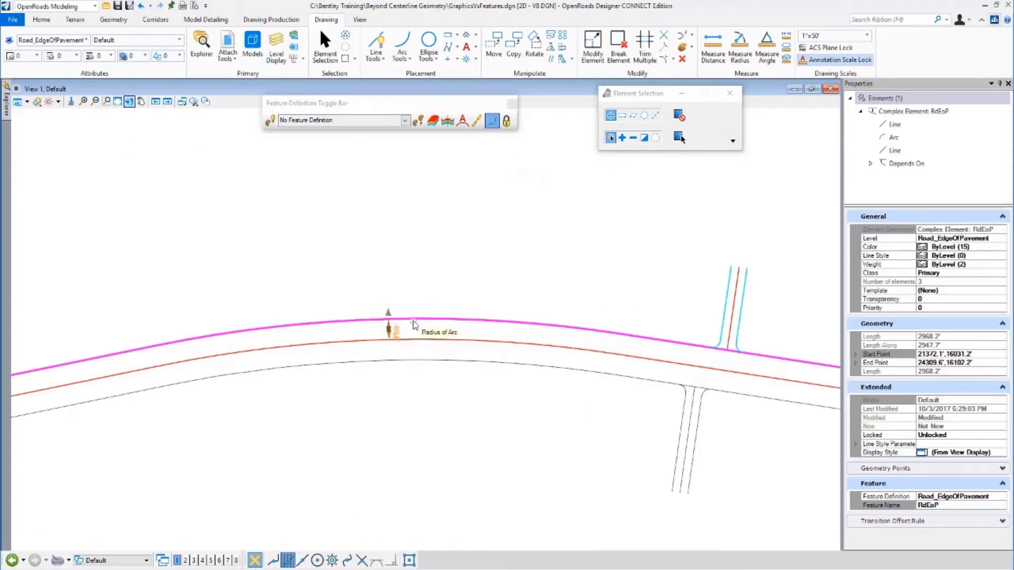
{"action": "left_click", "coordinate": [373, 340]}
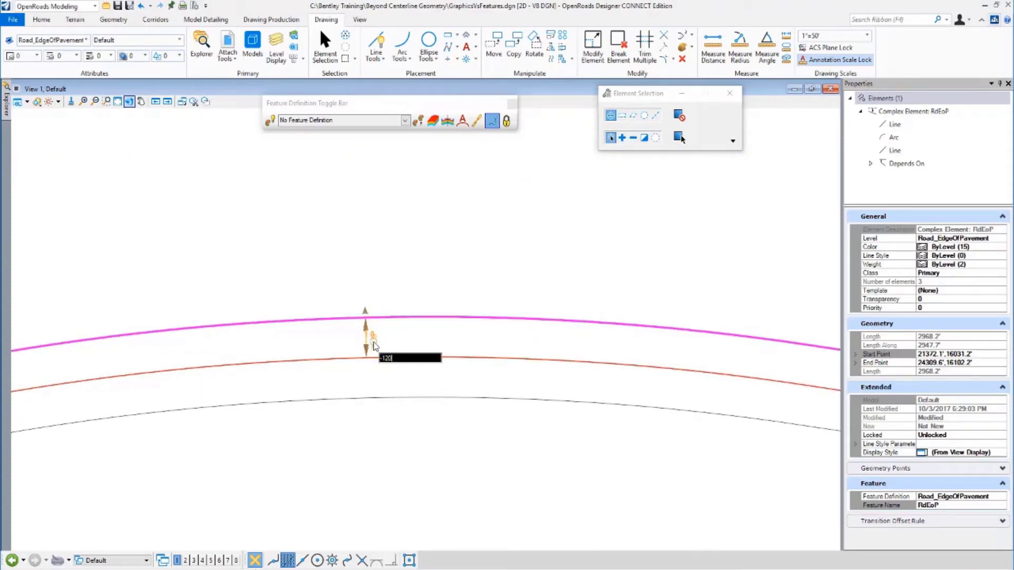
{"action": "key", "text": "Return"}
{"action": "scroll", "coordinate": [453, 371], "scroll_direction": "down", "scroll_amount": 2}
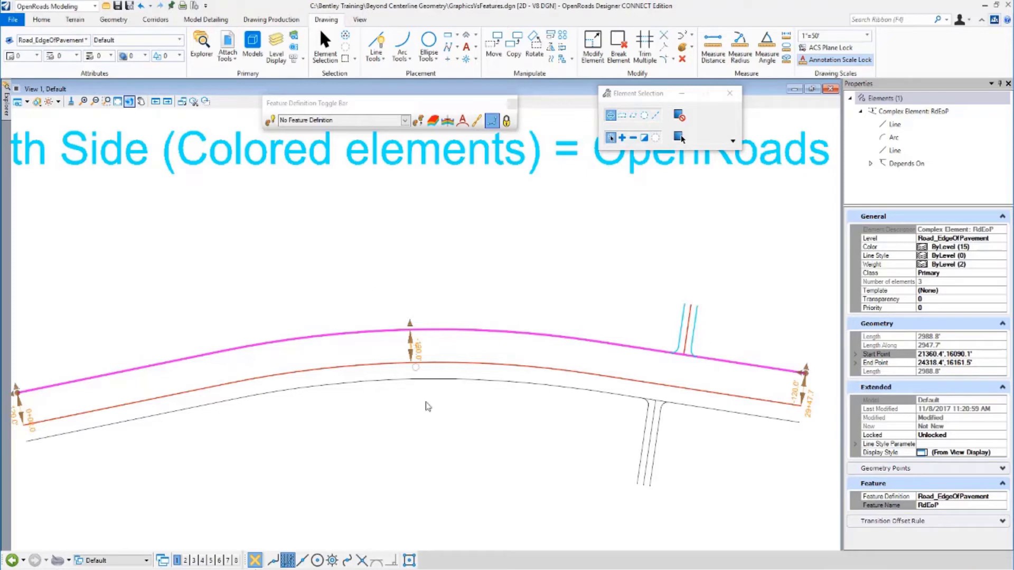
Step: Check the south edge's properties, then relocate GeomBL1's end point to 1490.5' at S84°49'06.4"E
{"action": "left_click", "coordinate": [422, 381]}
{"action": "left_click", "coordinate": [422, 381]}
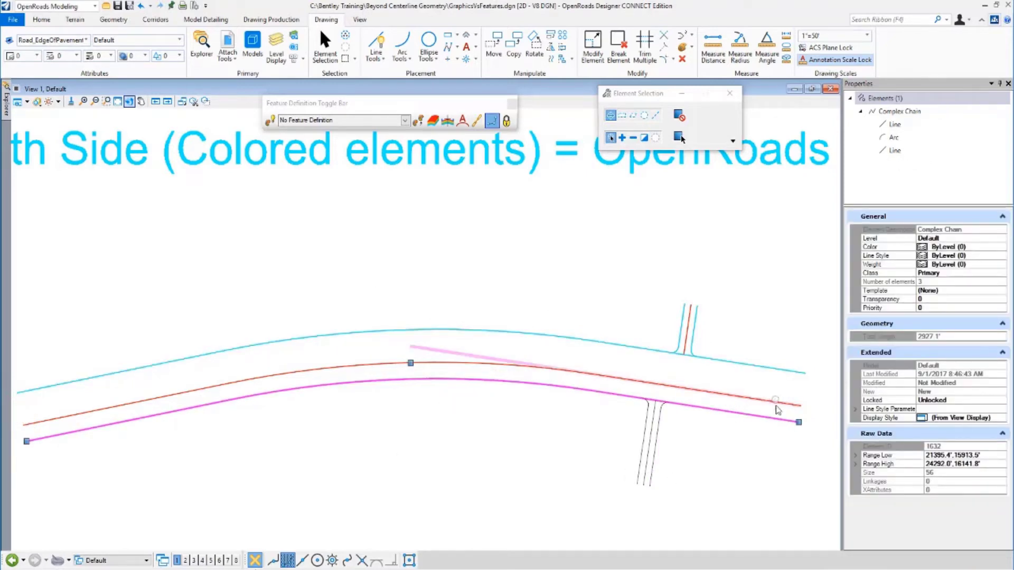
{"action": "left_click", "coordinate": [797, 407]}
{"action": "left_click", "coordinate": [799, 408]}
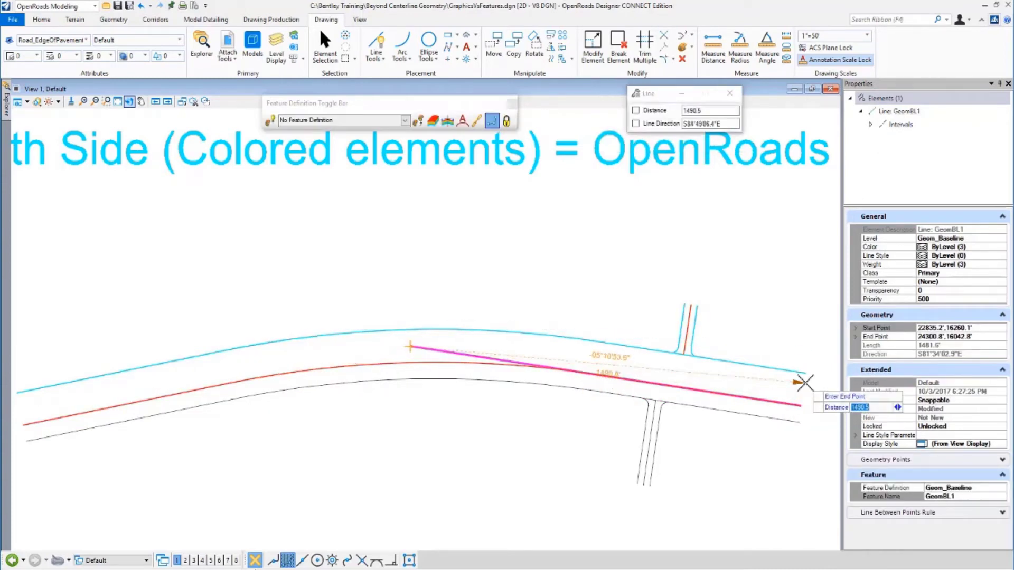
{"action": "left_click", "coordinate": [805, 384]}
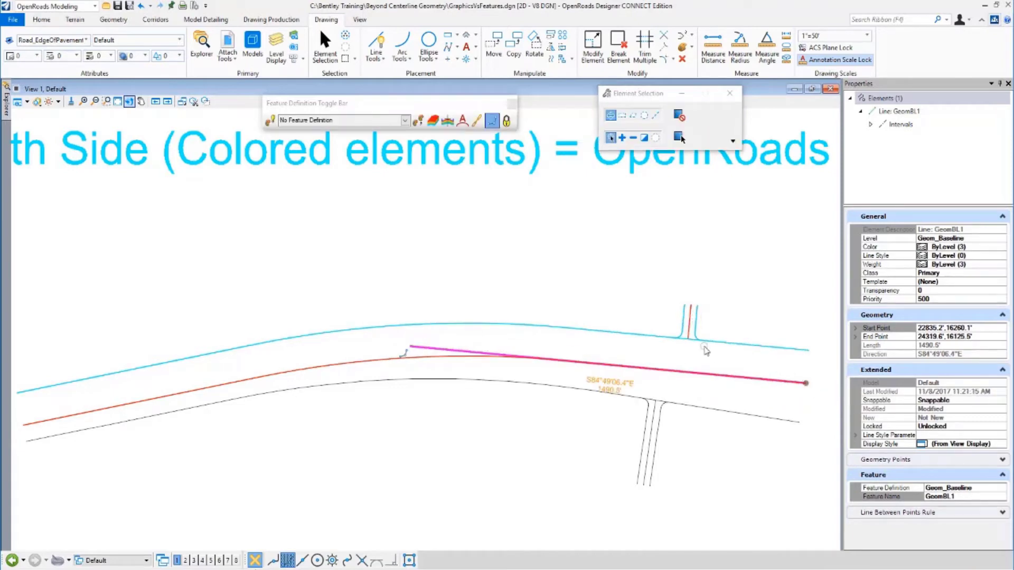
{"action": "left_click", "coordinate": [691, 327]}
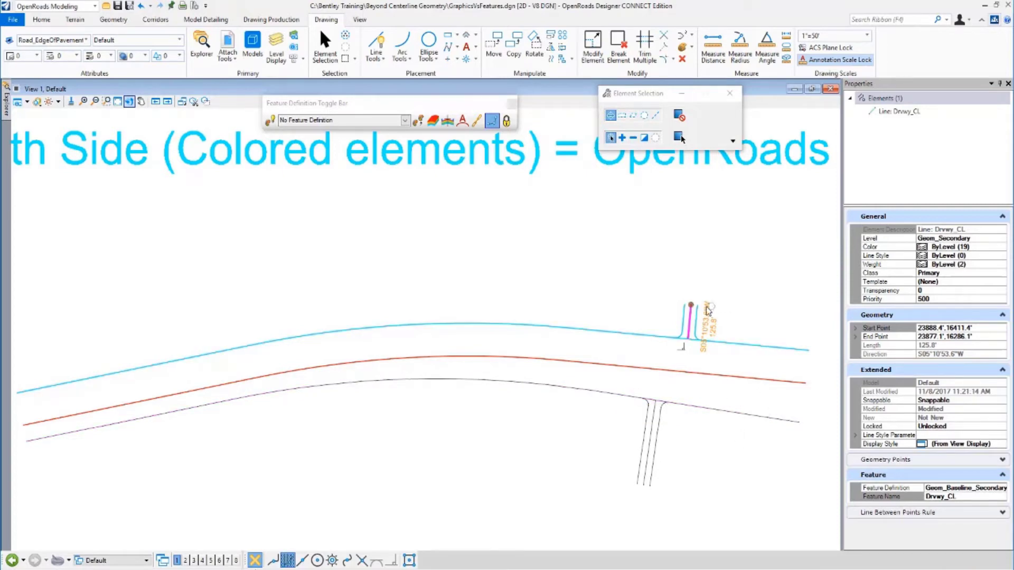
Step: Move the Drvwy_CL driveway centerline further west along the road
{"action": "left_click", "coordinate": [691, 305]}
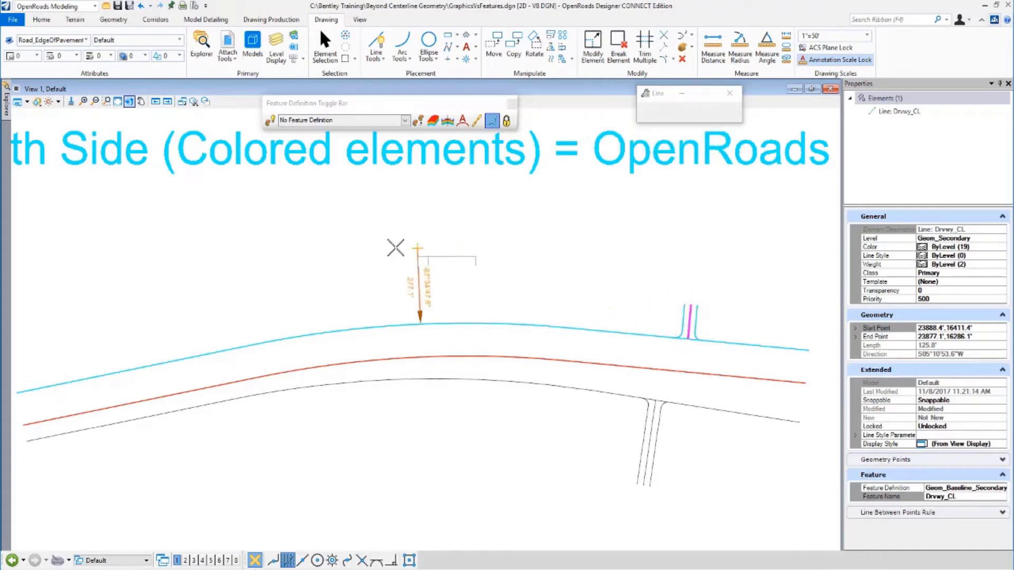
{"action": "left_click", "coordinate": [364, 248]}
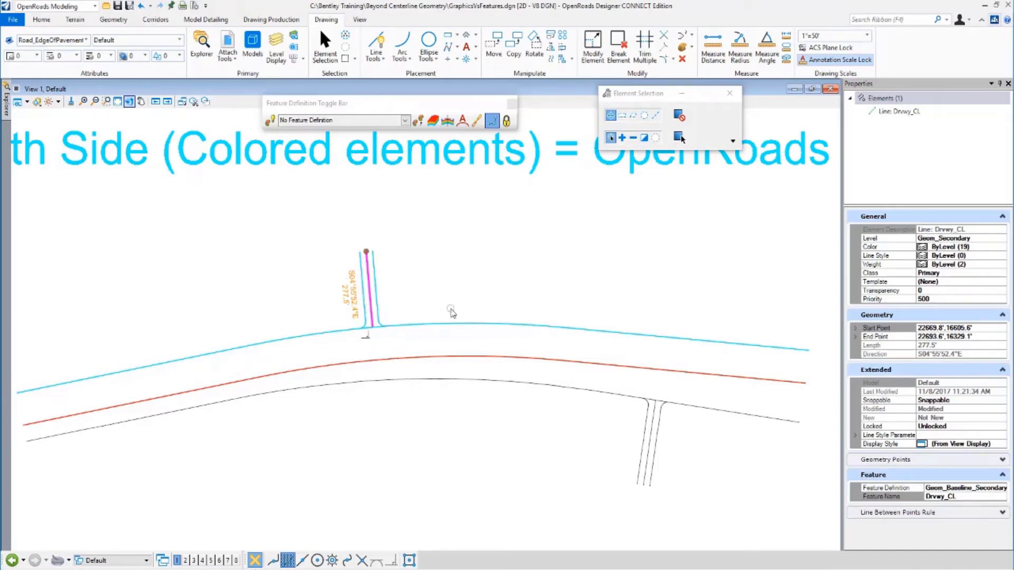
{"action": "left_click", "coordinate": [375, 282]}
{"action": "scroll", "coordinate": [376, 282], "scroll_direction": "up", "scroll_amount": 4}
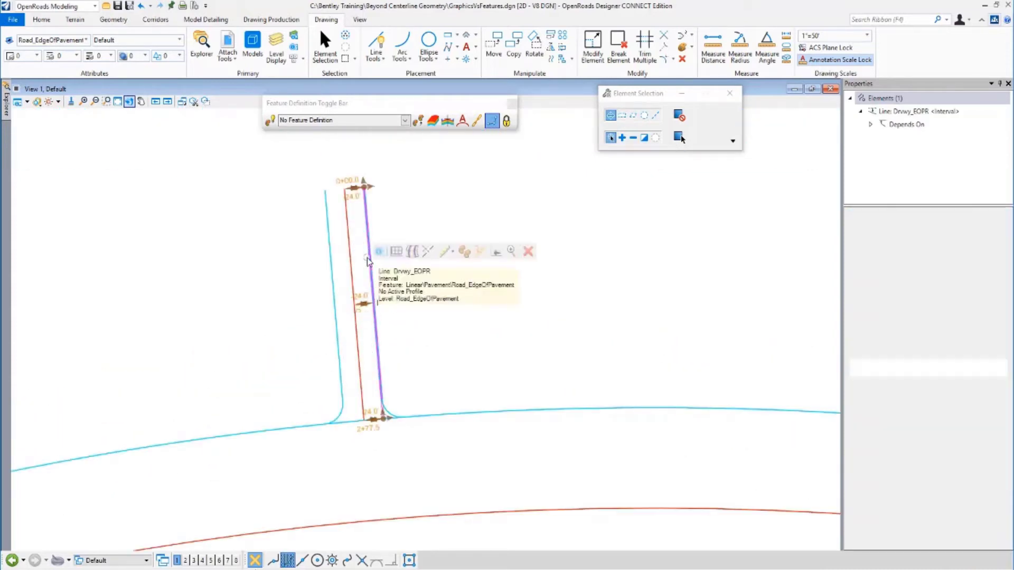
{"action": "left_click", "coordinate": [362, 298]}
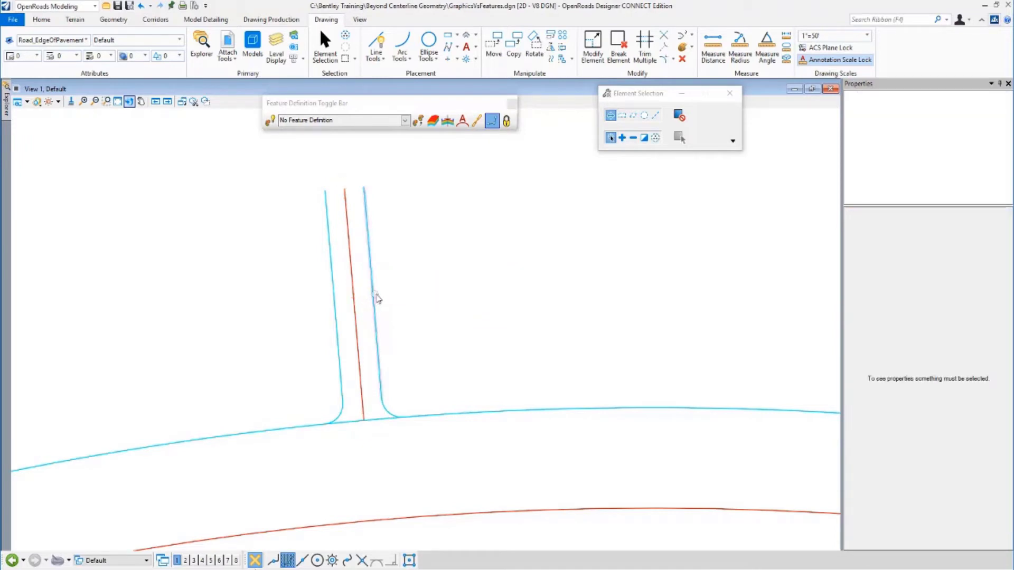
{"action": "left_click", "coordinate": [377, 298]}
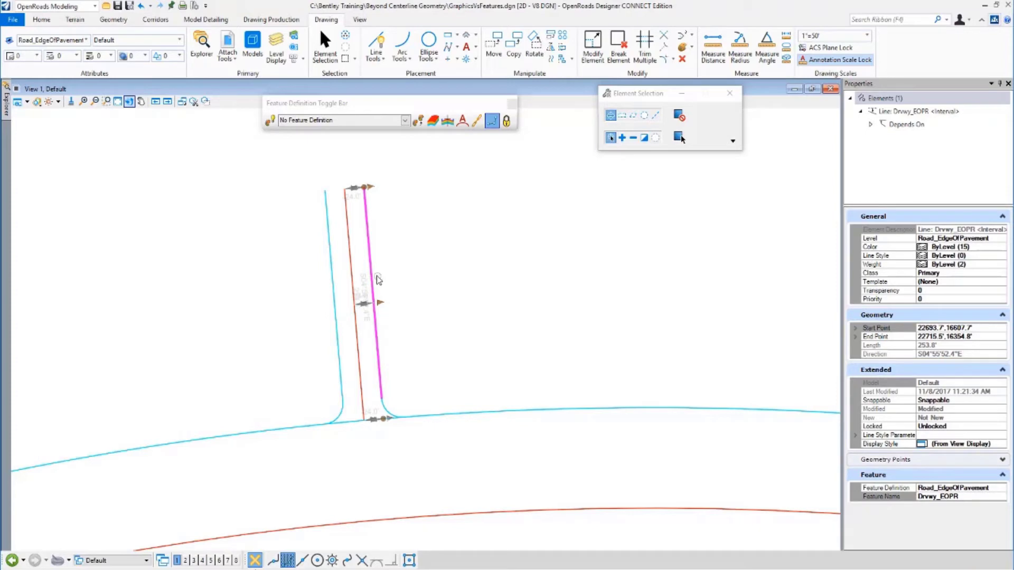
{"action": "left_click", "coordinate": [372, 274]}
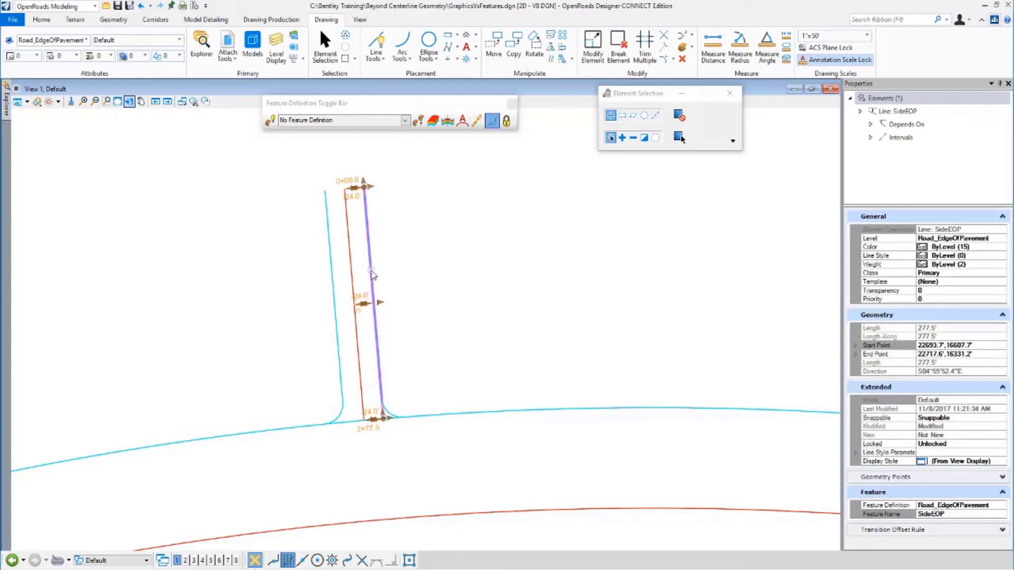
{"action": "left_click", "coordinate": [359, 297]}
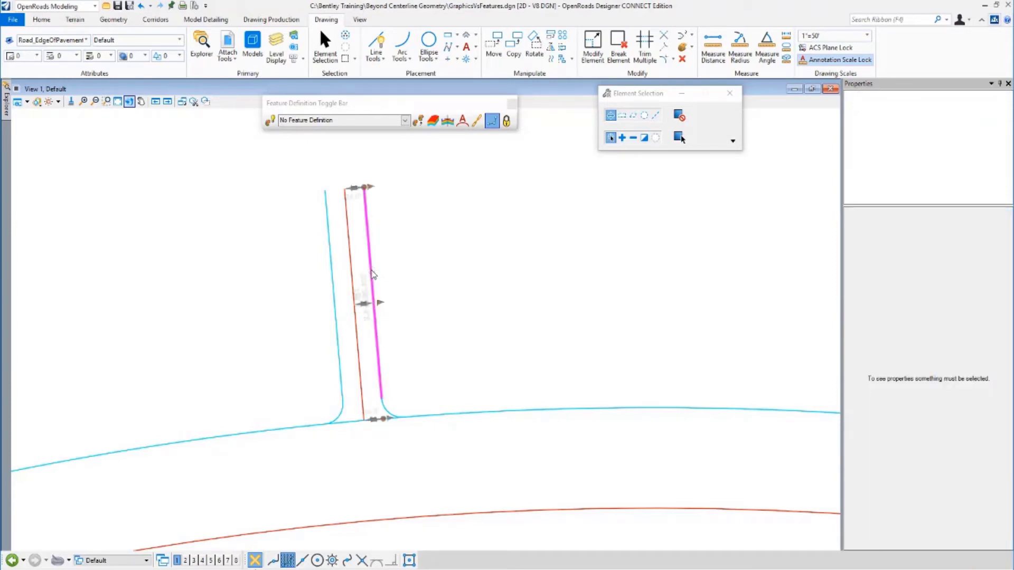
{"action": "left_click", "coordinate": [373, 275]}
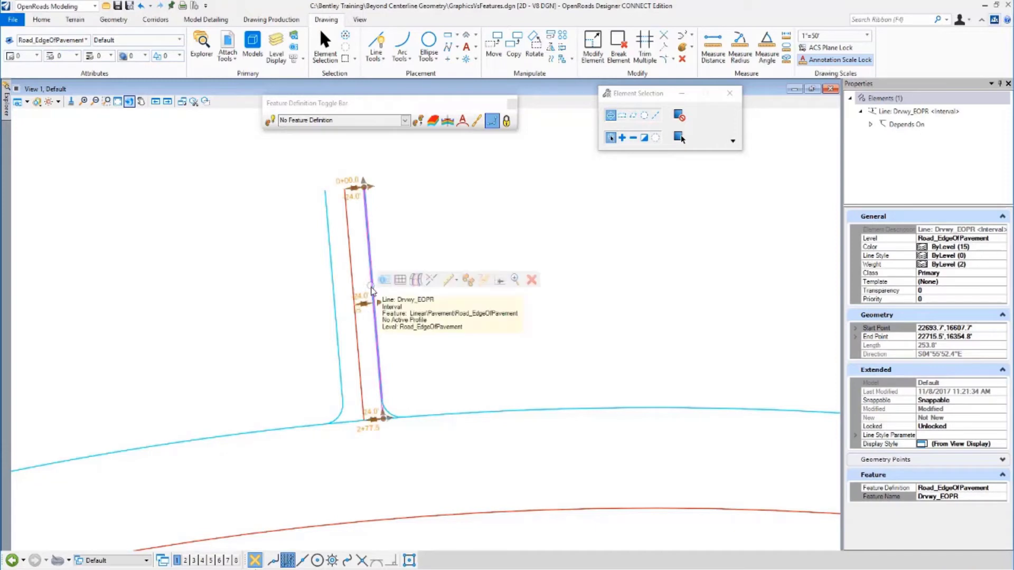
Step: Change the SideEOP driveway edge offset from 24.0' to -36.0'
{"action": "left_click", "coordinate": [372, 290]}
{"action": "left_click", "coordinate": [362, 297]}
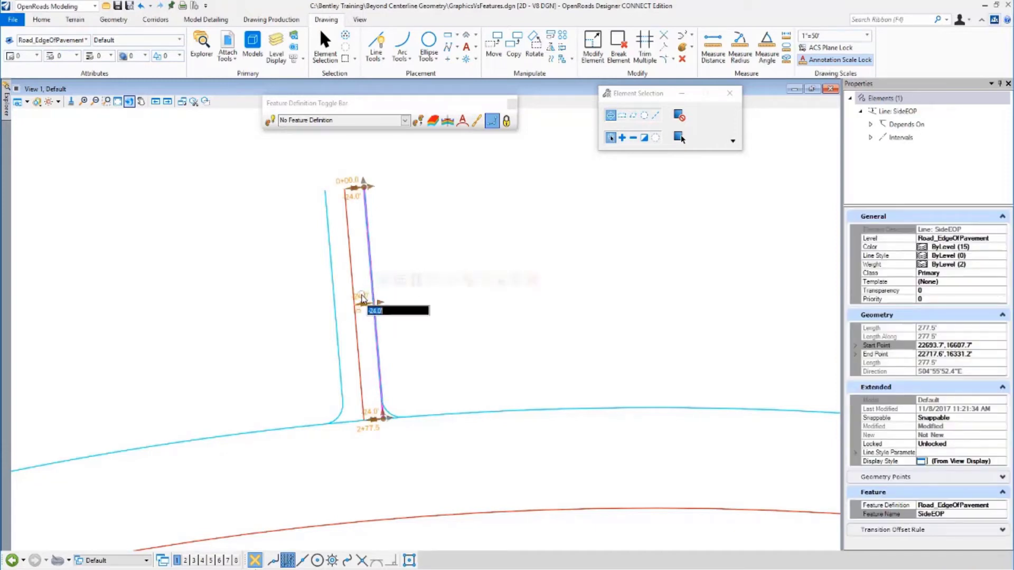
{"action": "key", "text": "BackSpace"}
{"action": "type", "text": "-36"}
{"action": "key", "text": "Return"}
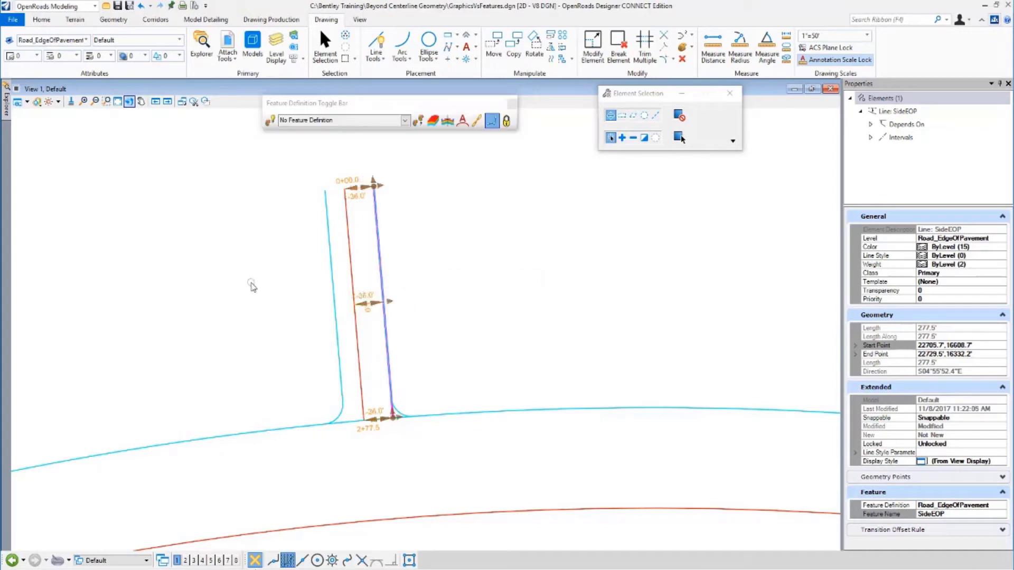
{"action": "left_click", "coordinate": [251, 285]}
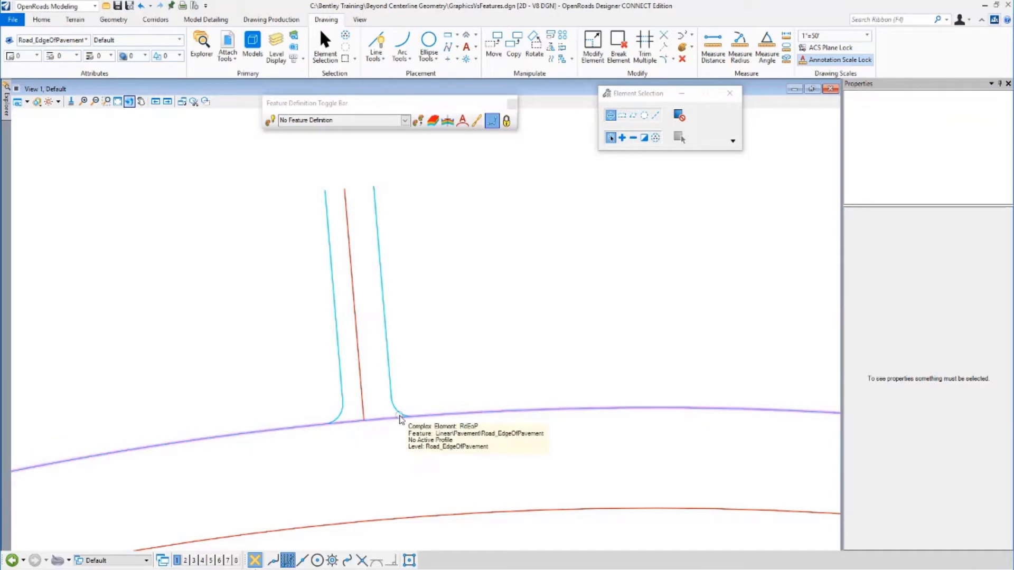
Step: Change fillet RdEoP1's radius from 24.0 to 36.0, lengthening its arc to 55.9'
{"action": "left_click", "coordinate": [397, 411]}
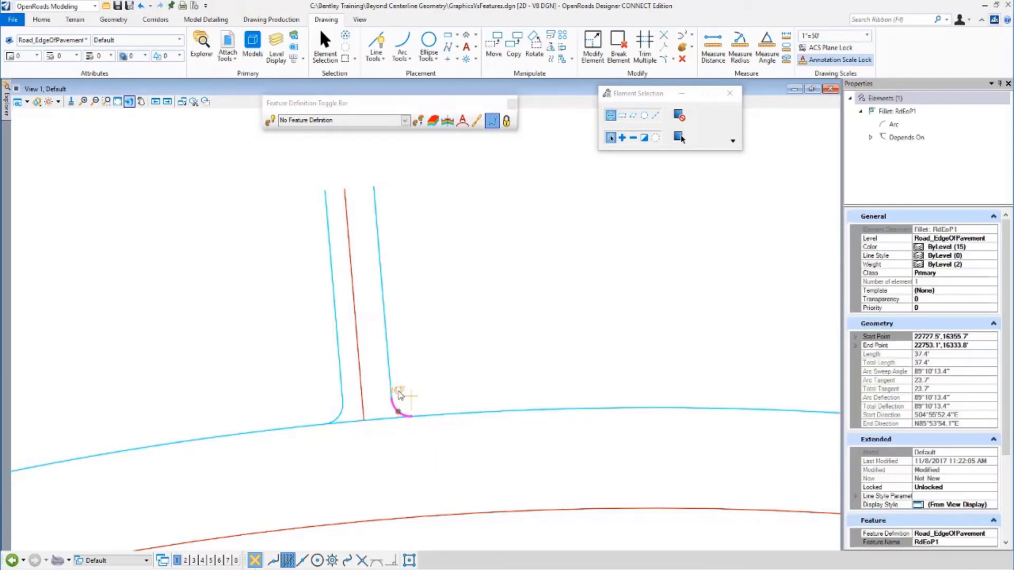
{"action": "left_click", "coordinate": [398, 392]}
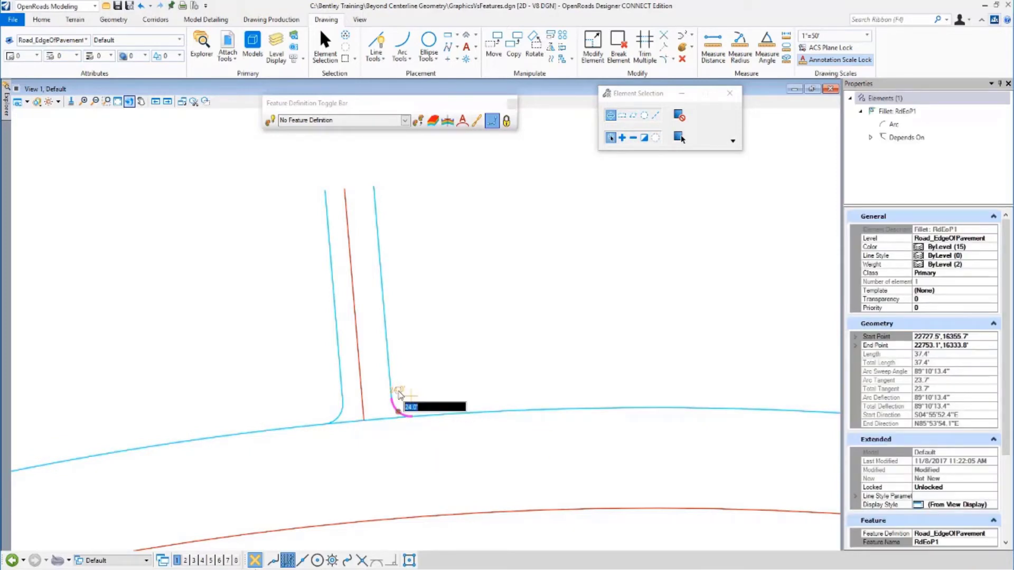
{"action": "key", "text": "BackSpace"}
{"action": "type", "text": "36"}
{"action": "key", "text": "Return"}
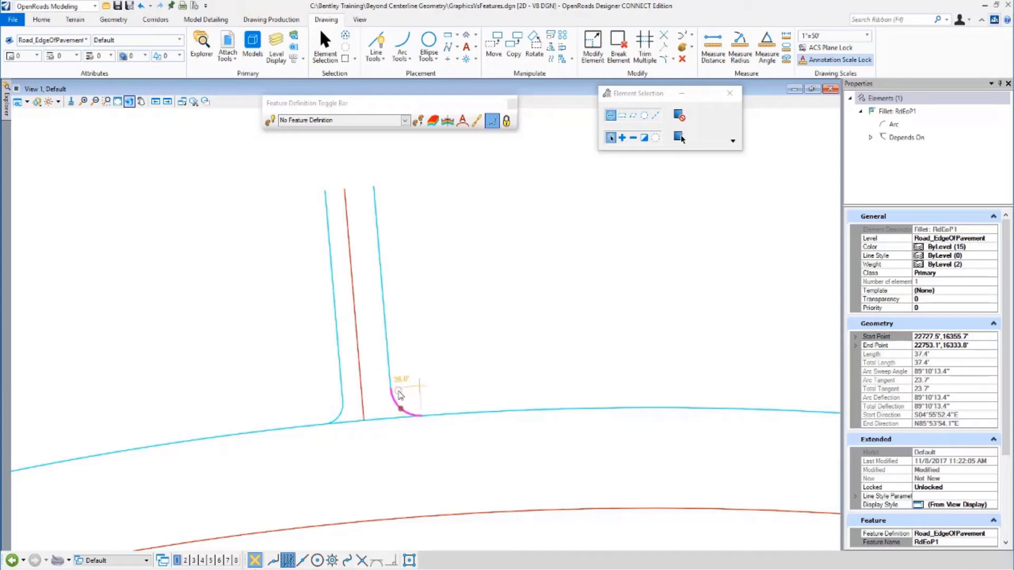
Step: Select ExampleTaper and view its transition offset rule: -100.0' to -225.0' at 1:4
{"action": "scroll", "coordinate": [497, 295], "scroll_direction": "down", "scroll_amount": 6}
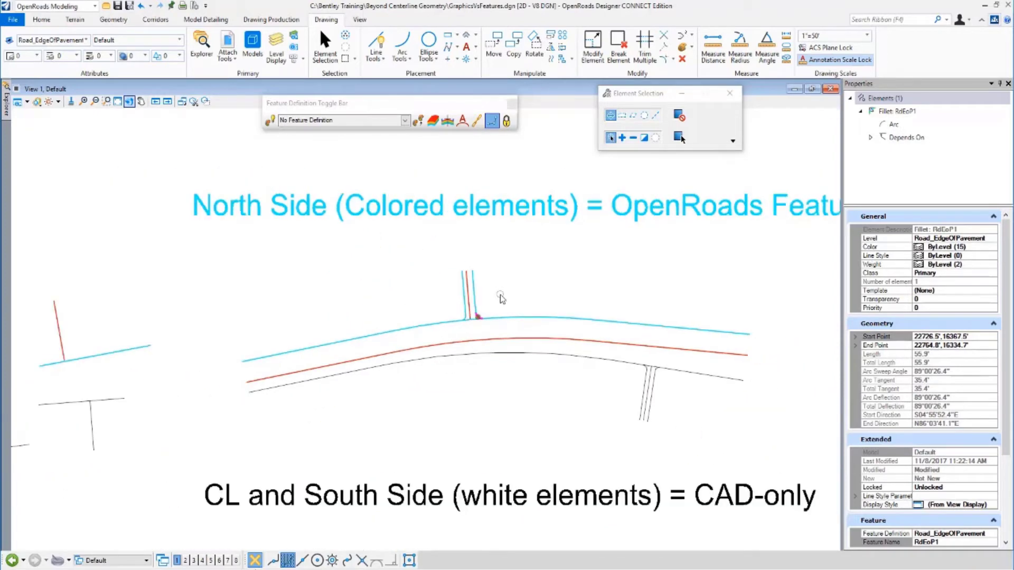
{"action": "left_click", "coordinate": [552, 292]}
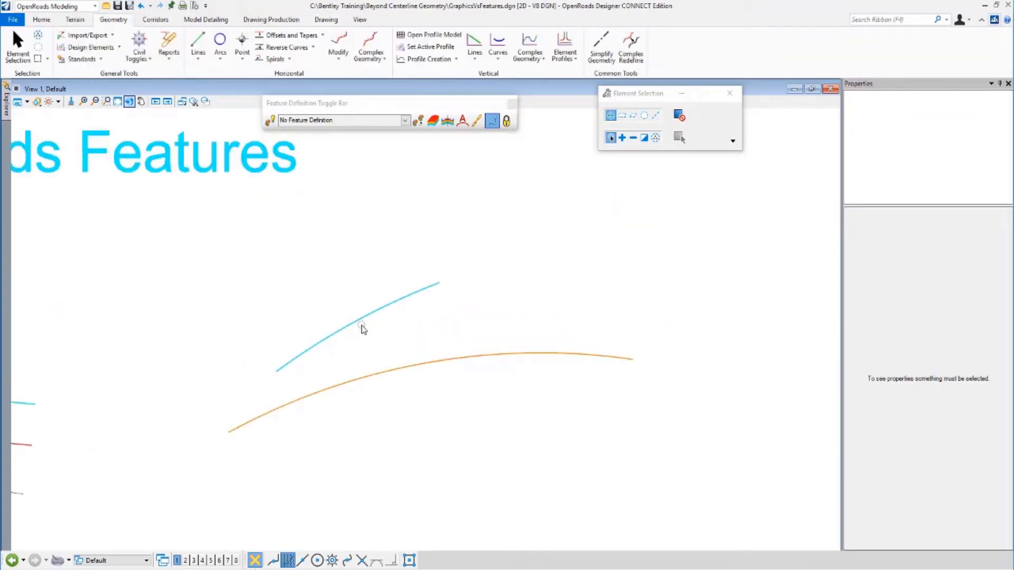
{"action": "mouse_move", "coordinate": [359, 321]}
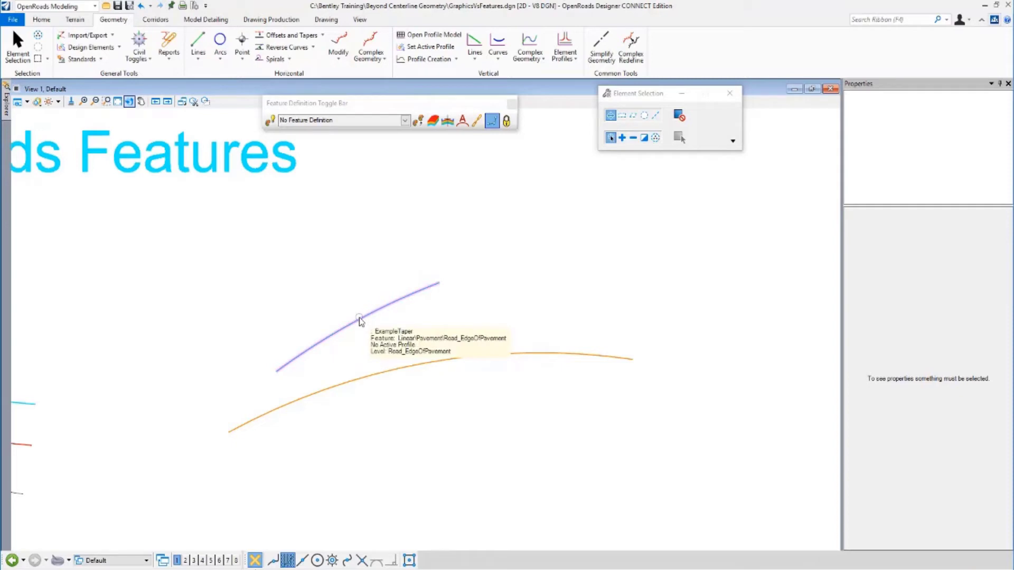
{"action": "left_click", "coordinate": [359, 322]}
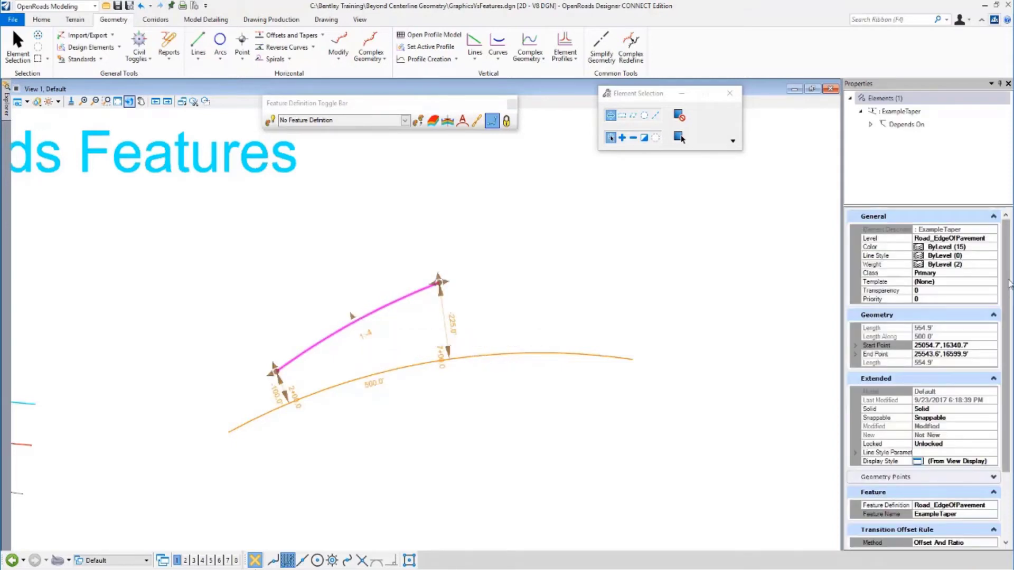
{"action": "scroll", "coordinate": [1009, 350], "scroll_direction": "down", "scroll_amount": 2}
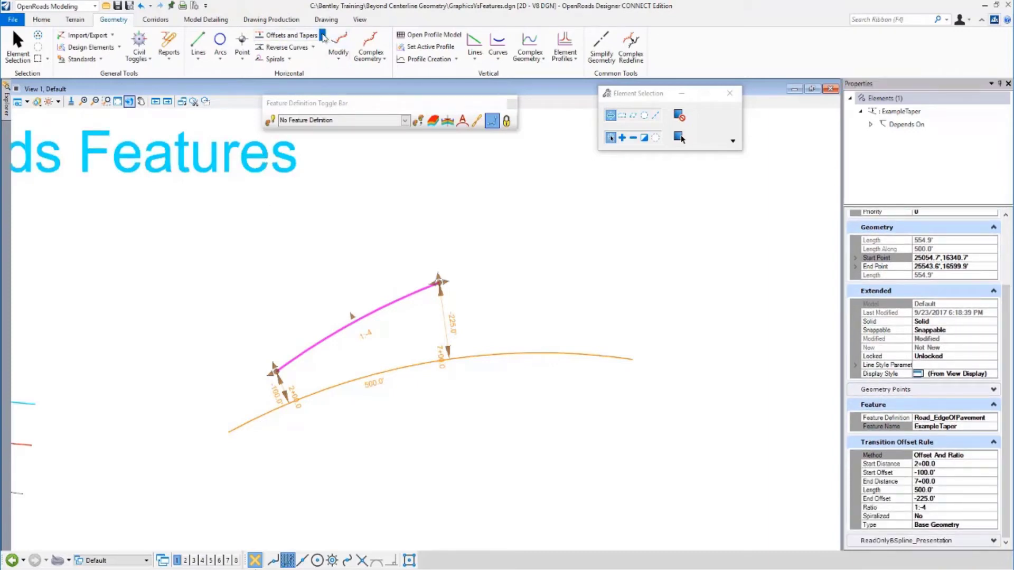
Step: Change ExampleTaper's ratio from 1:4 to 1:2, pushing its end offset to -350.0'
{"action": "left_click", "coordinate": [323, 35]}
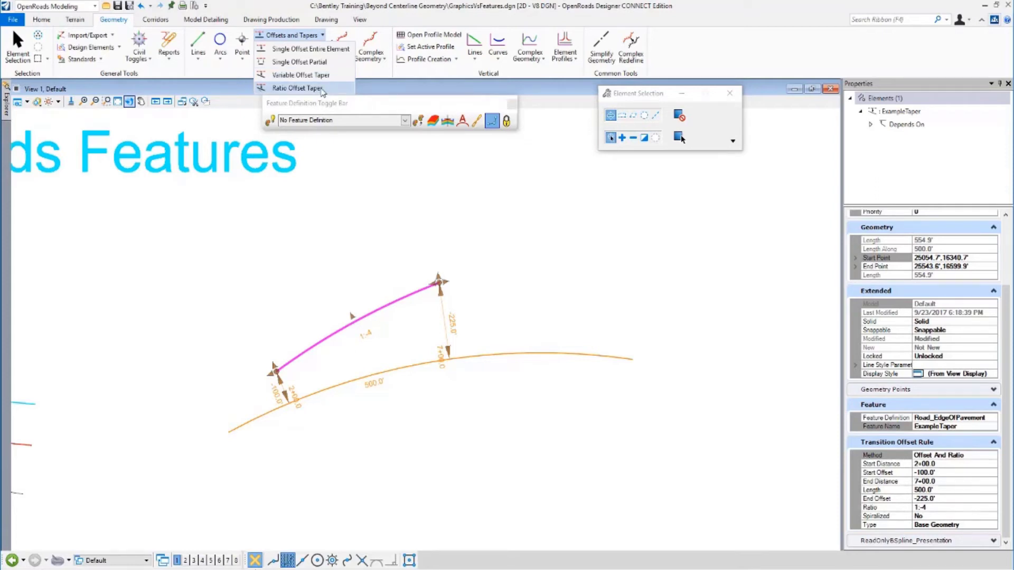
{"action": "left_click", "coordinate": [380, 339]}
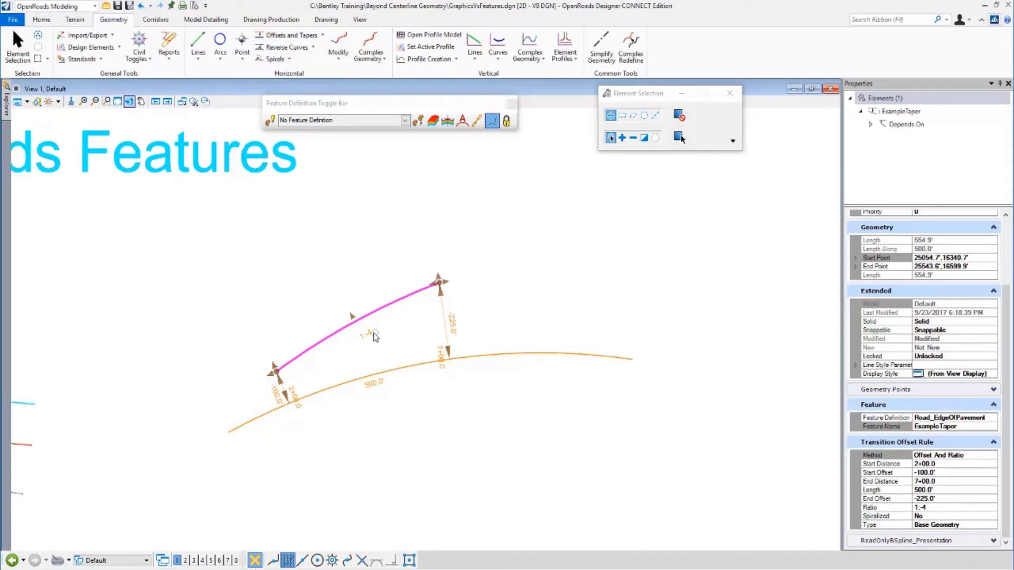
{"action": "left_click", "coordinate": [372, 332]}
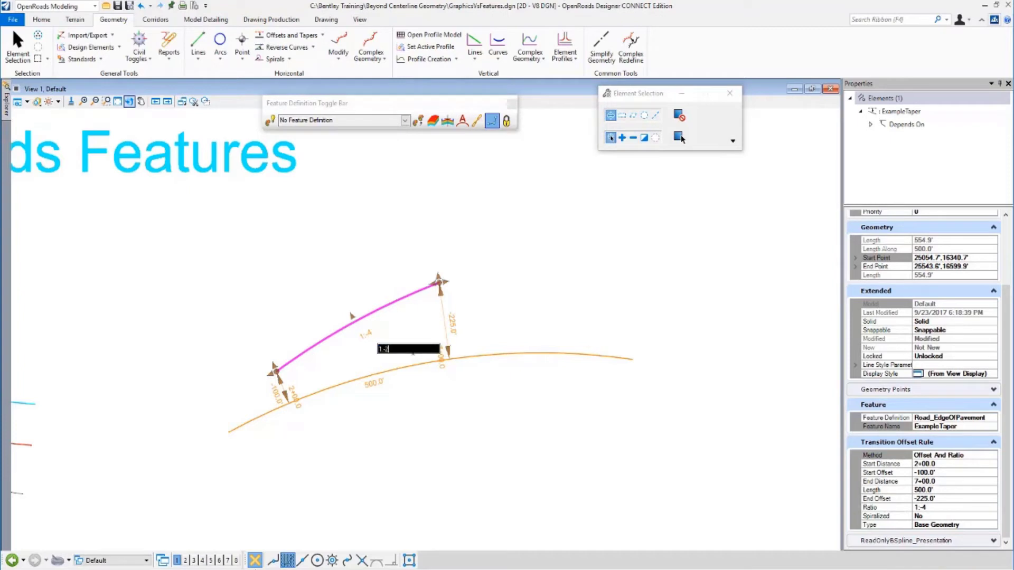
{"action": "key", "text": "Return"}
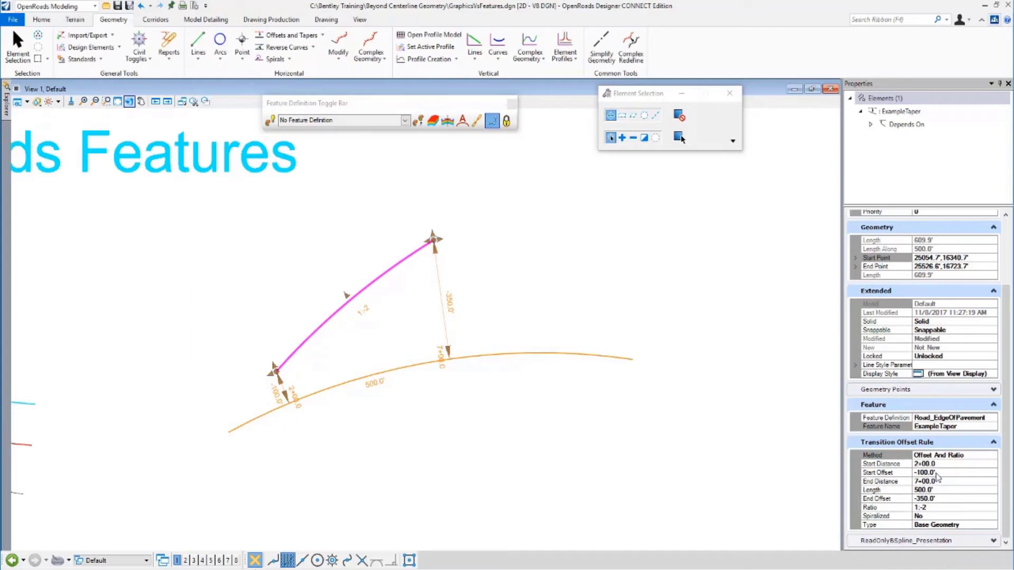
Step: Switch the taper offset method to Variable Offset, then back to Offset And Ratio
{"action": "left_click", "coordinate": [992, 456]}
{"action": "left_click", "coordinate": [992, 456]}
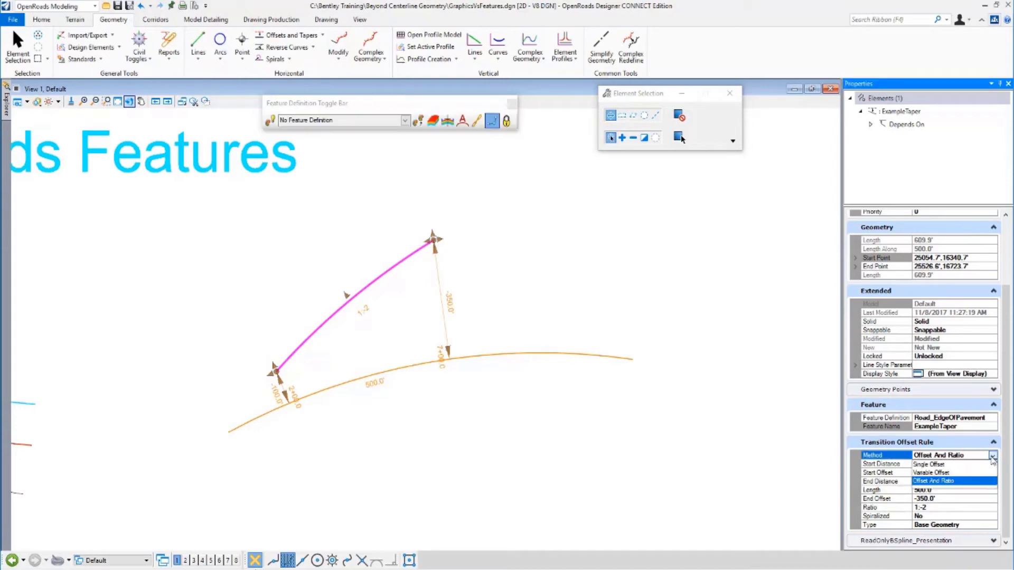
{"action": "left_click", "coordinate": [948, 473]}
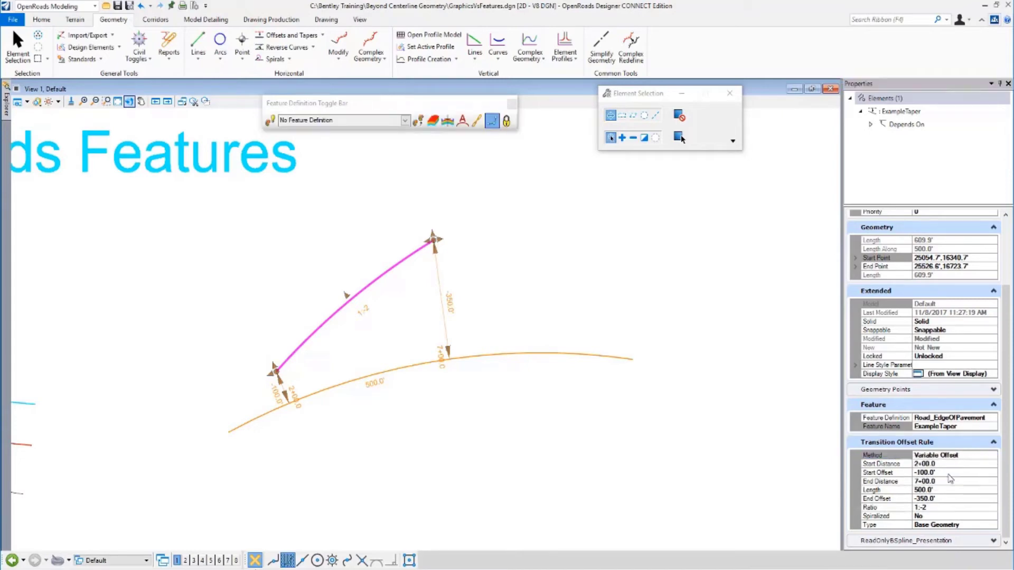
{"action": "left_click", "coordinate": [985, 456]}
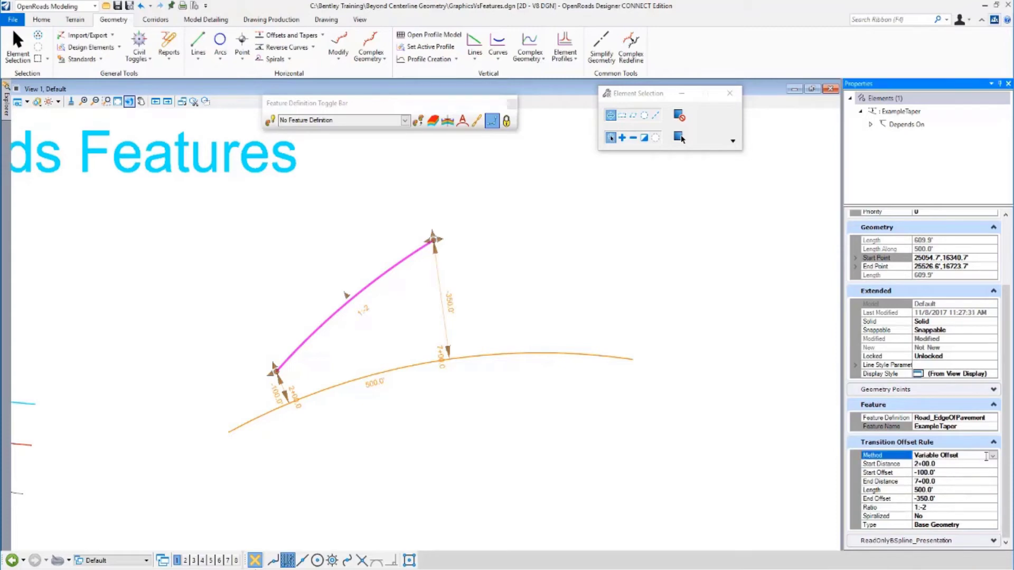
{"action": "left_click", "coordinate": [992, 456]}
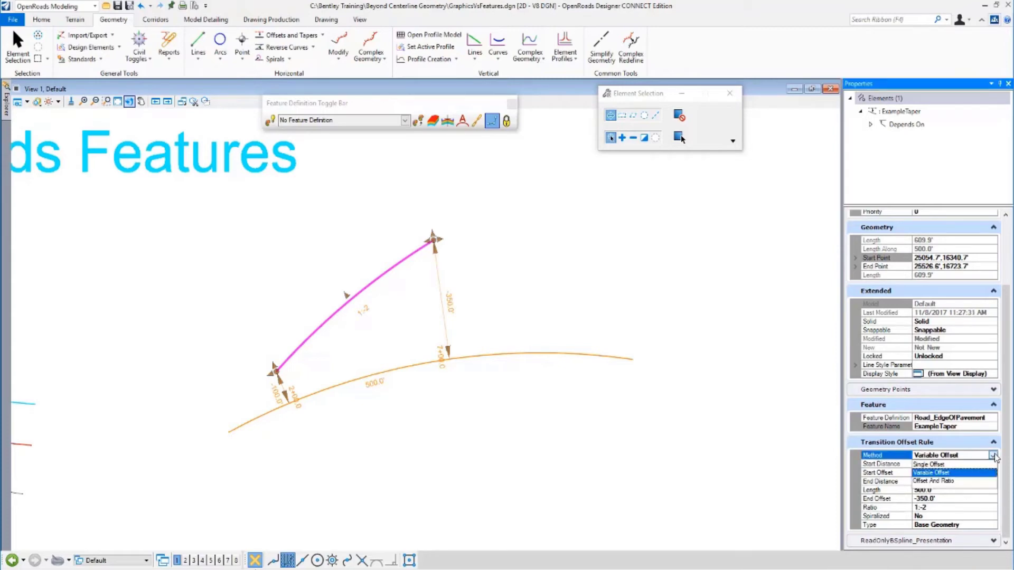
{"action": "left_click", "coordinate": [955, 482]}
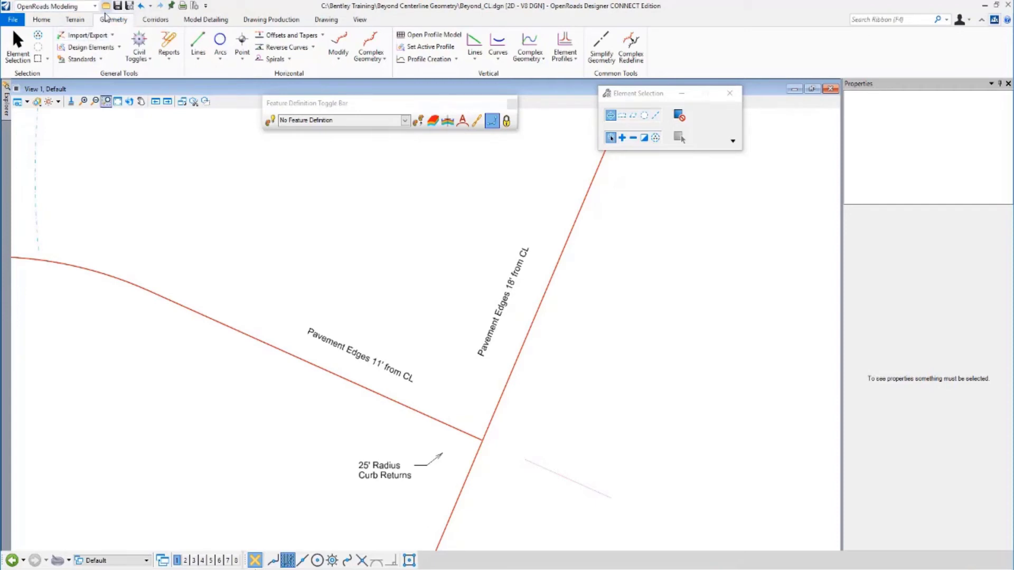
Step: Choose Road_EdgeOfPavement under Linear > Pavement in the Feature Definition toolbar
{"action": "left_click", "coordinate": [100, 59]}
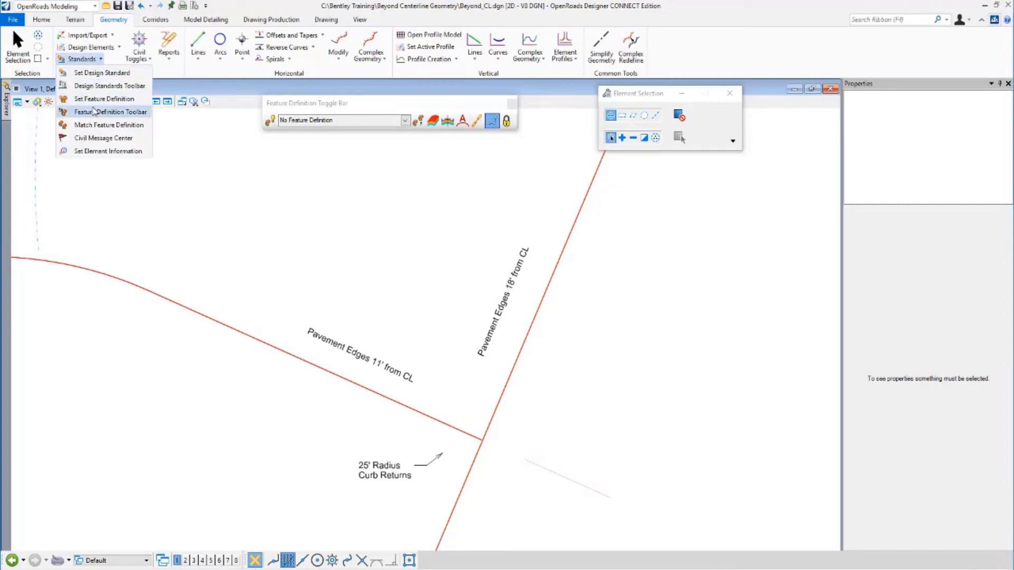
{"action": "left_click", "coordinate": [294, 103]}
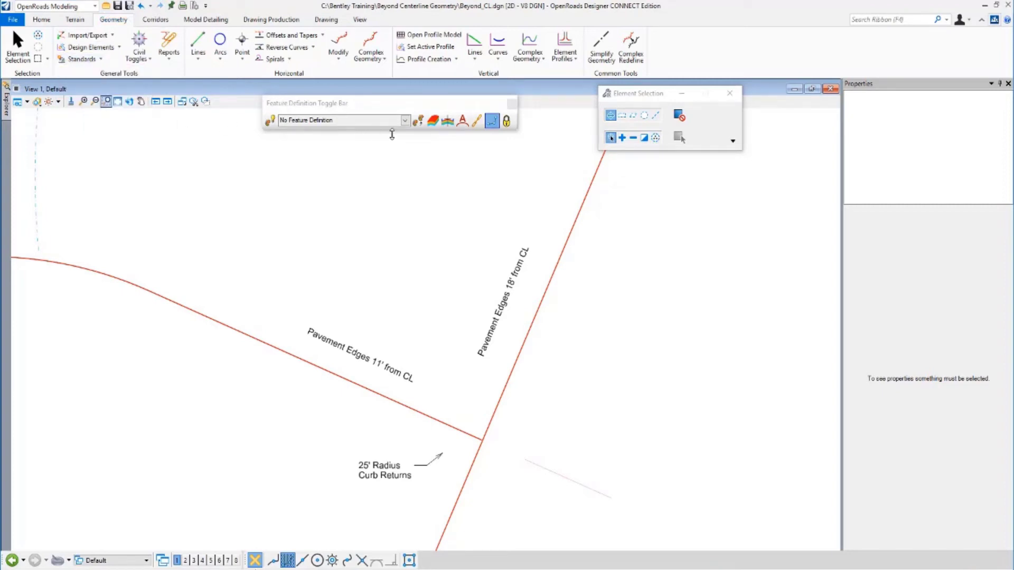
{"action": "left_click", "coordinate": [405, 120]}
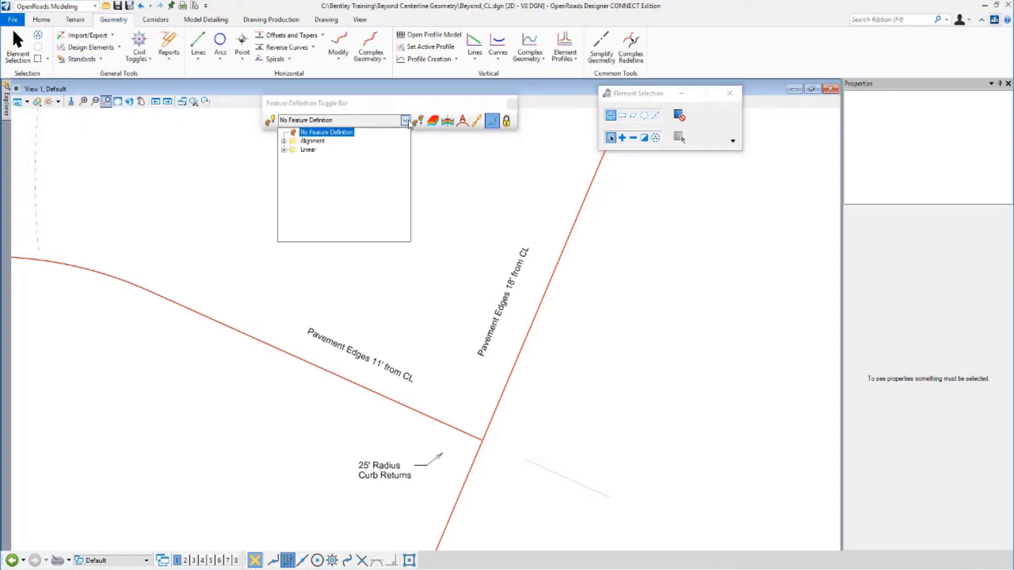
{"action": "left_click", "coordinate": [284, 150]}
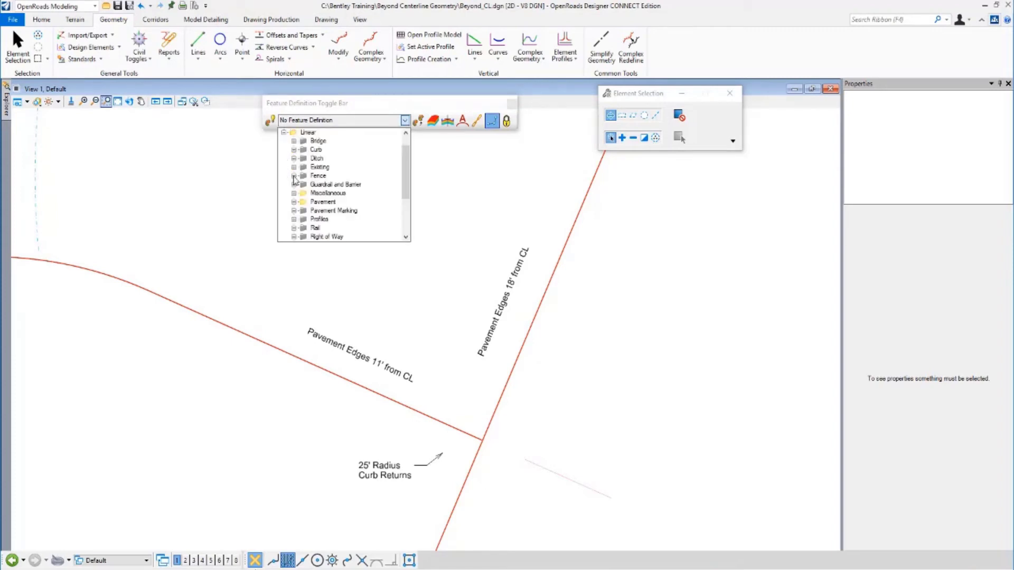
{"action": "left_click", "coordinate": [294, 203]}
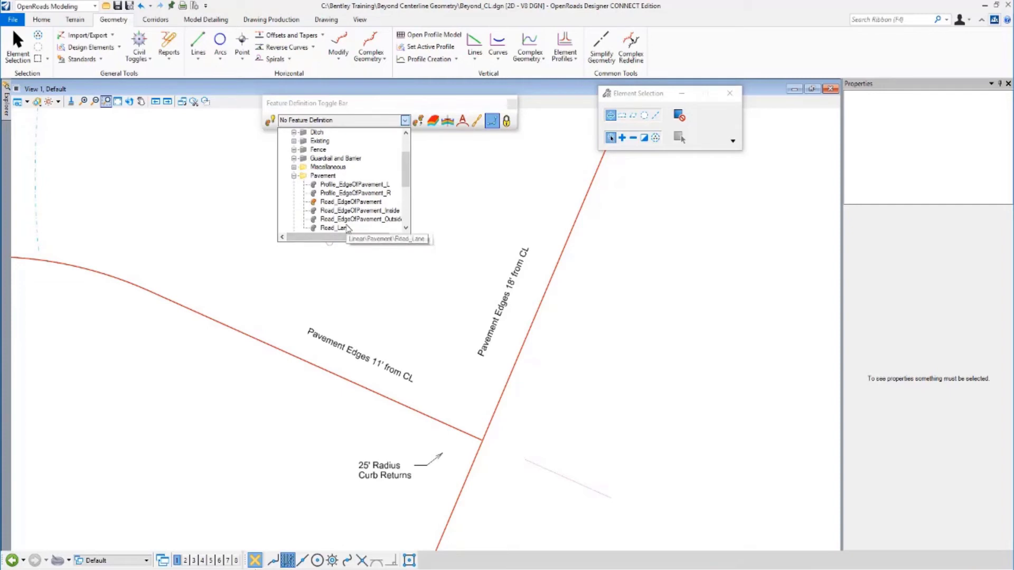
{"action": "left_click", "coordinate": [340, 202]}
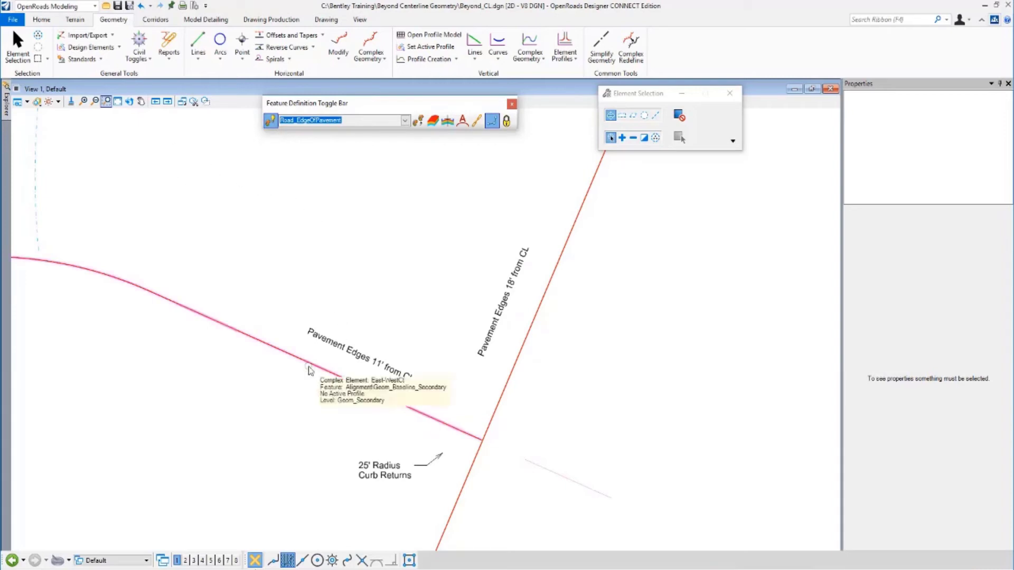
Step: Start the Single Offset Entire Element command from Offsets and Tapers
{"action": "scroll", "coordinate": [98, 273], "scroll_direction": "down", "scroll_amount": 3}
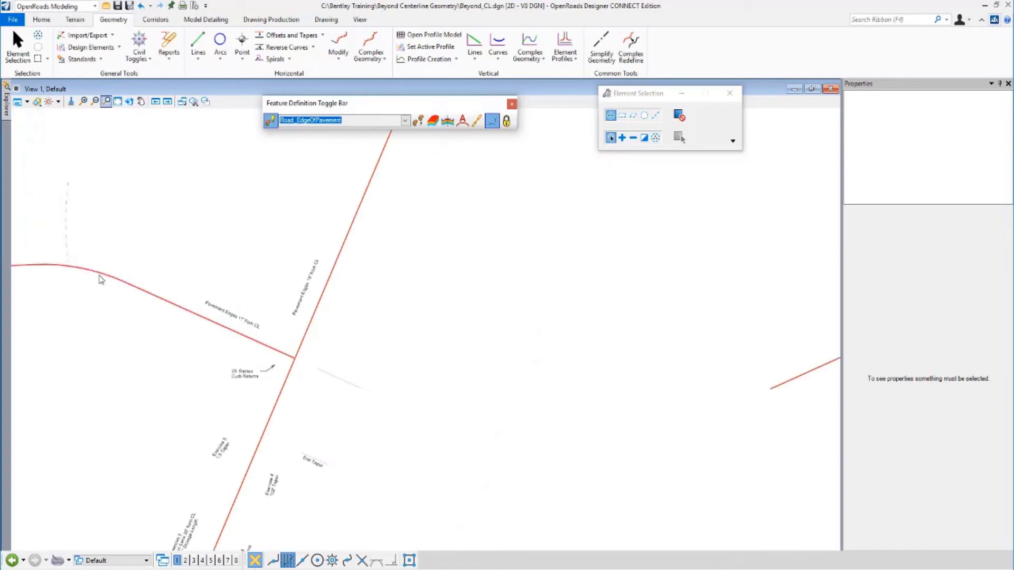
{"action": "scroll", "coordinate": [99, 277], "scroll_direction": "up", "scroll_amount": 3}
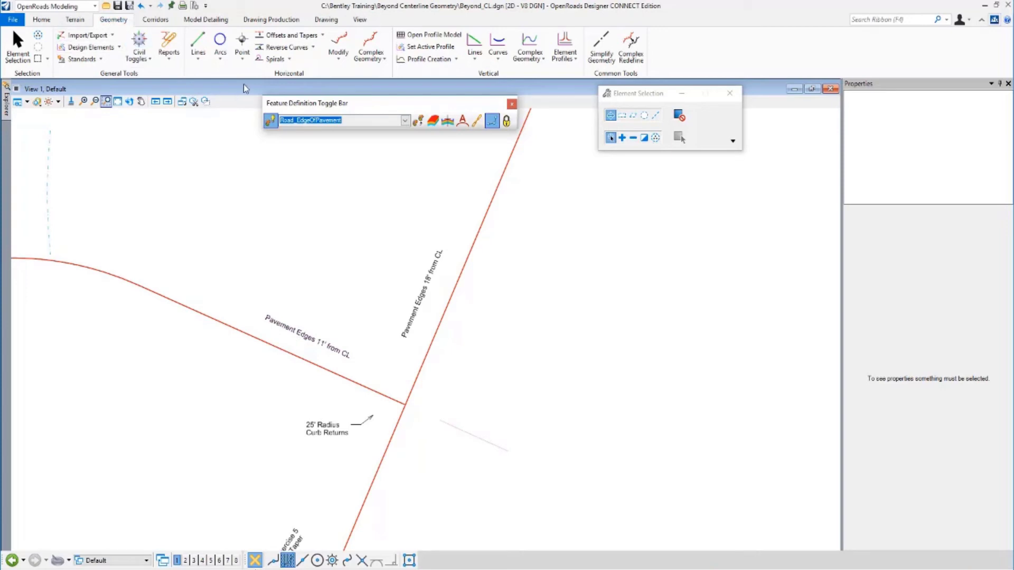
{"action": "left_click", "coordinate": [319, 36]}
{"action": "left_click", "coordinate": [319, 48]}
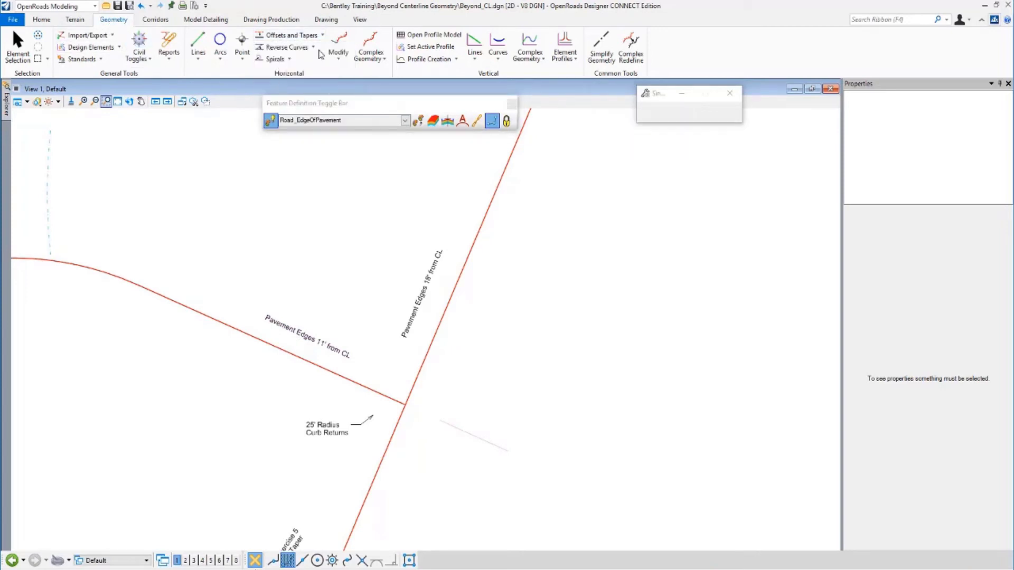
Step: Set the offset distance to 11 with Mirror on and the name RdEoP
{"action": "scroll", "coordinate": [158, 222], "scroll_direction": "down", "scroll_amount": 5}
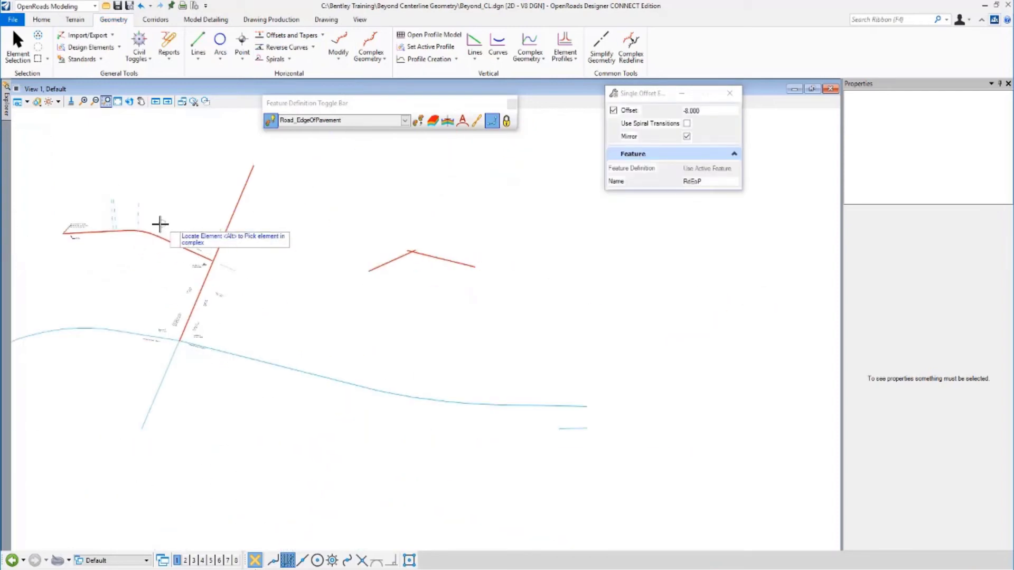
{"action": "scroll", "coordinate": [181, 199], "scroll_direction": "up", "scroll_amount": 3}
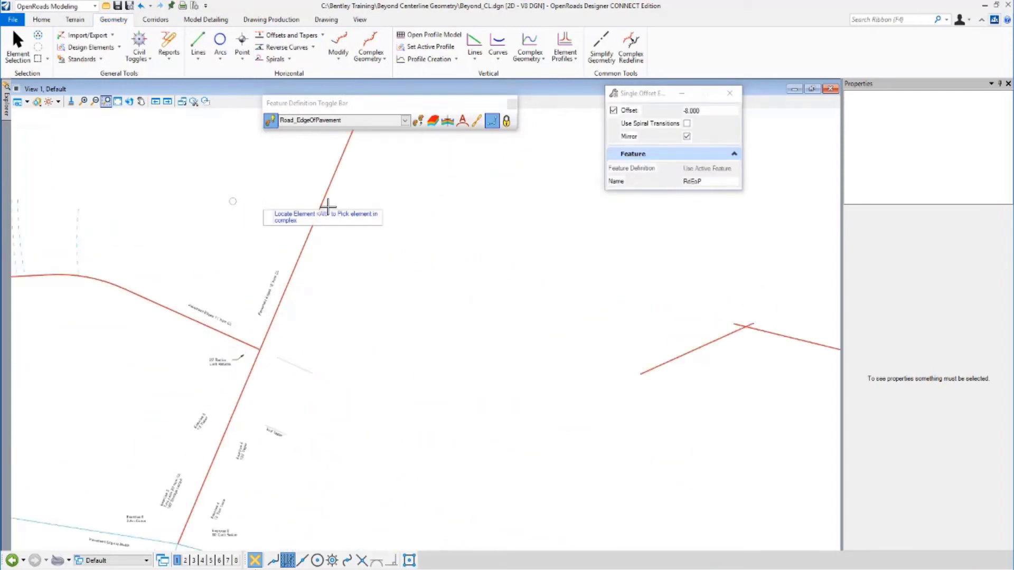
{"action": "left_click", "coordinate": [697, 110]}
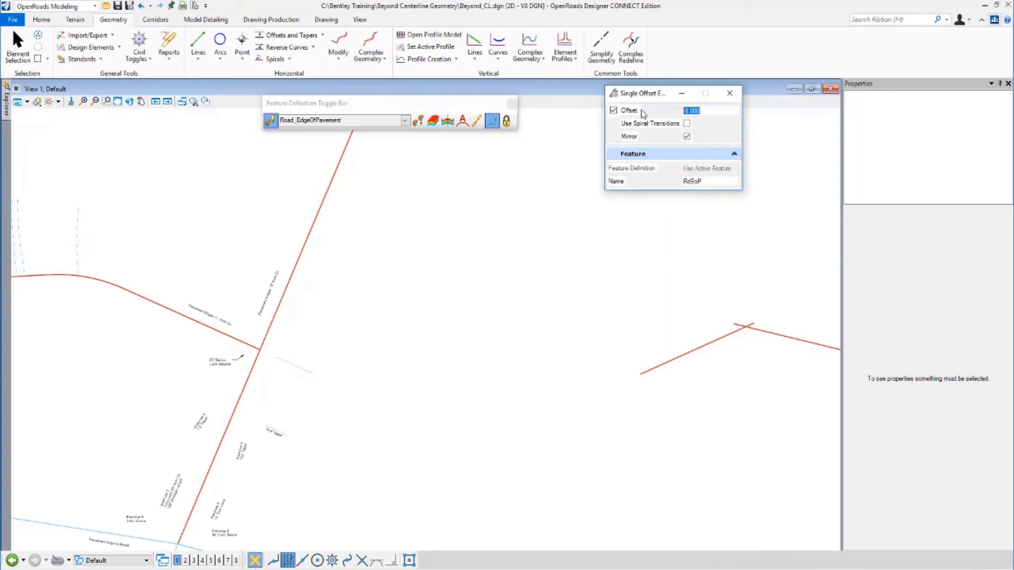
{"action": "scroll", "coordinate": [217, 292], "scroll_direction": "up", "scroll_amount": 1}
{"action": "scroll", "coordinate": [217, 292], "scroll_direction": "up", "scroll_amount": 2}
{"action": "left_click", "coordinate": [707, 110]}
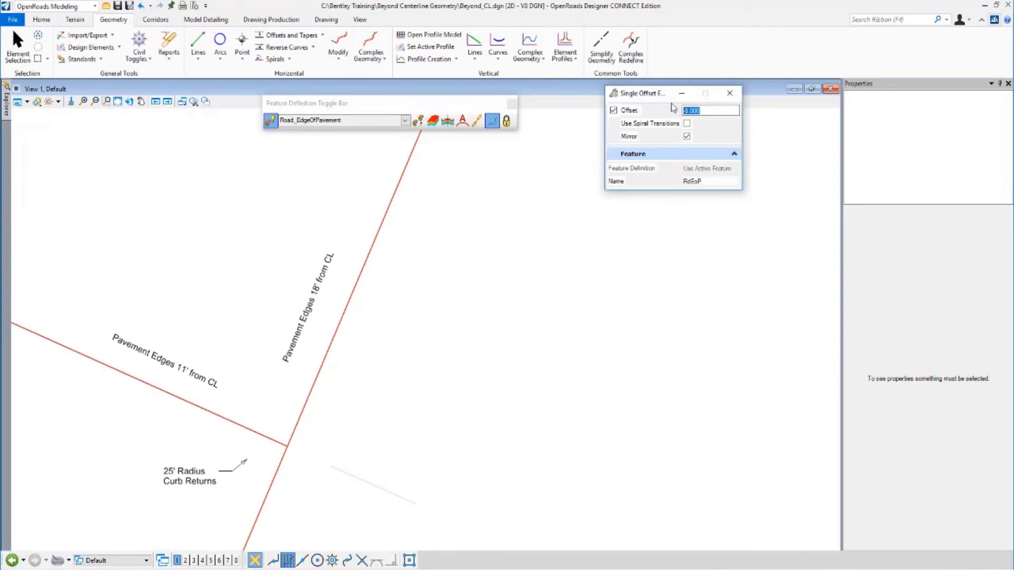
{"action": "type", "text": "11"}
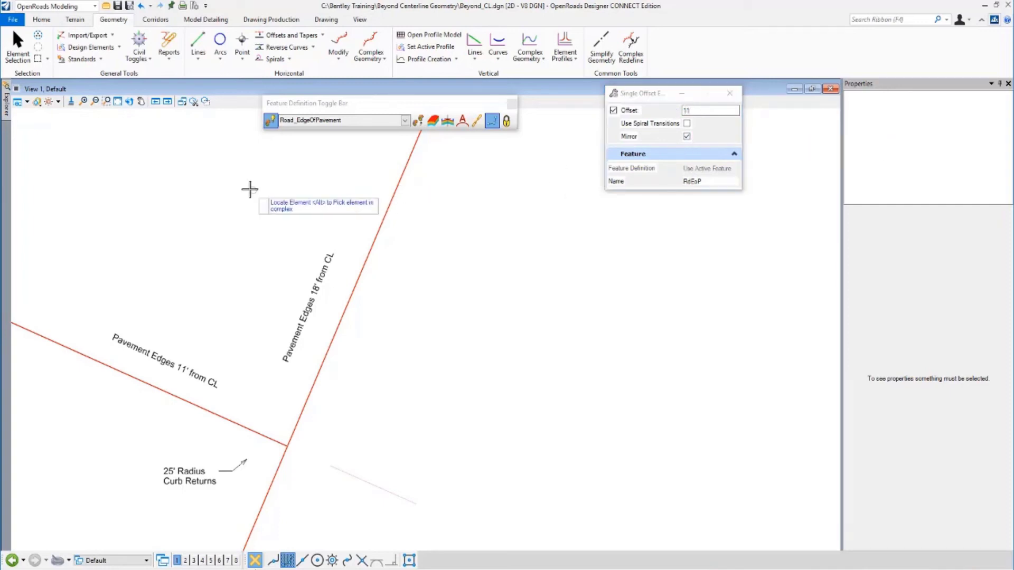
{"action": "left_click", "coordinate": [689, 180]}
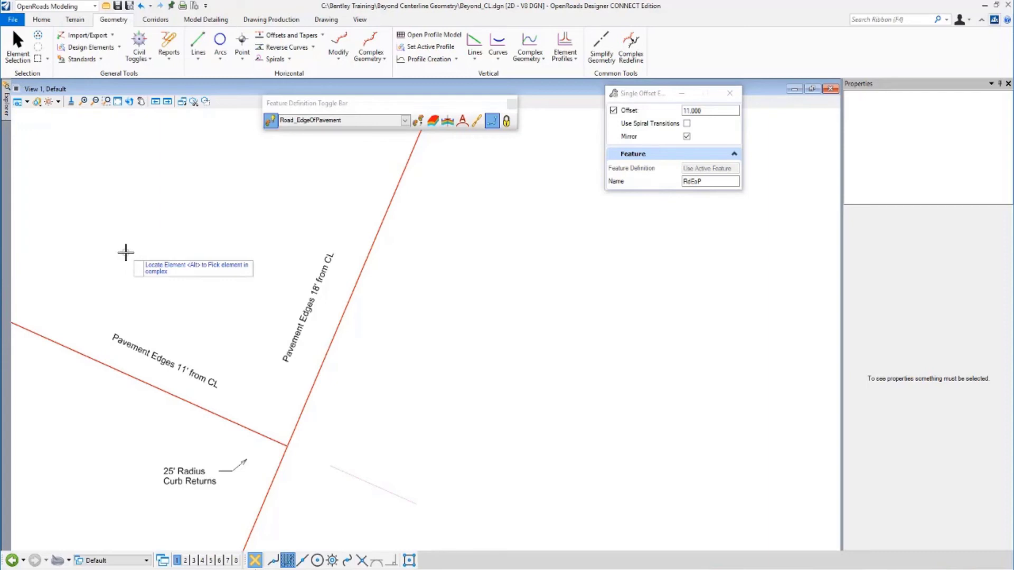
Step: Offset the east-west centerline 11 ft to both sides, accepting Mirror: Yes
{"action": "scroll", "coordinate": [90, 344], "scroll_direction": "down", "scroll_amount": 3}
{"action": "middle_click_drag", "start_coordinate": [95, 344], "coordinate": [363, 346]}
{"action": "scroll", "coordinate": [363, 347], "scroll_direction": "up", "scroll_amount": 1}
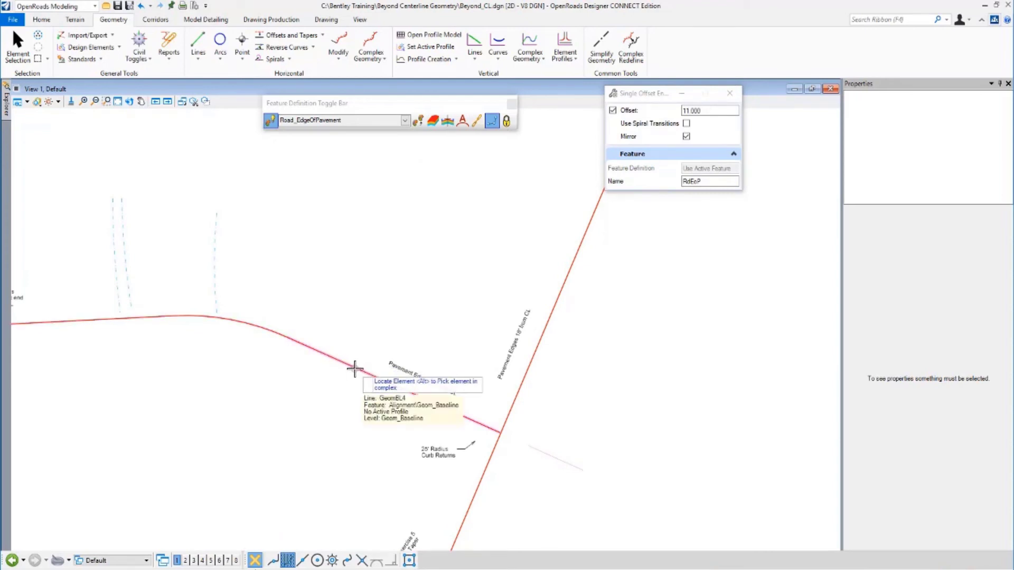
{"action": "left_click", "coordinate": [354, 368]}
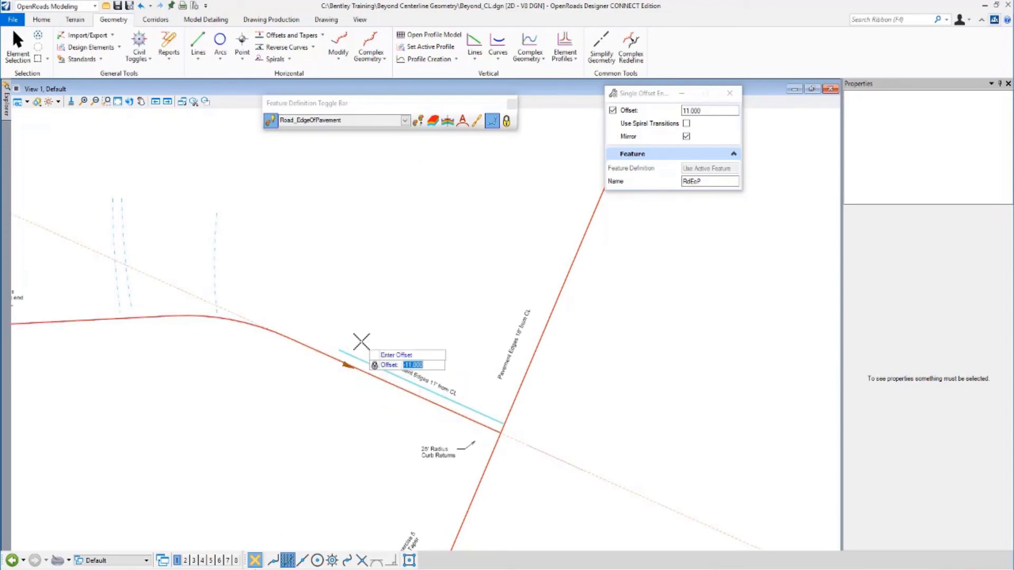
{"action": "left_click", "coordinate": [316, 287]}
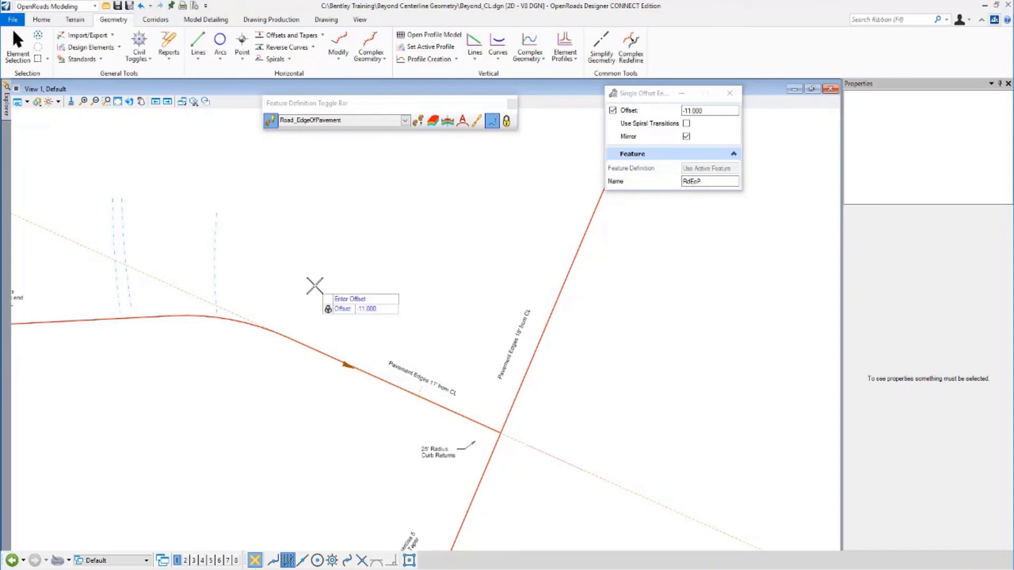
{"action": "left_click", "coordinate": [232, 320]}
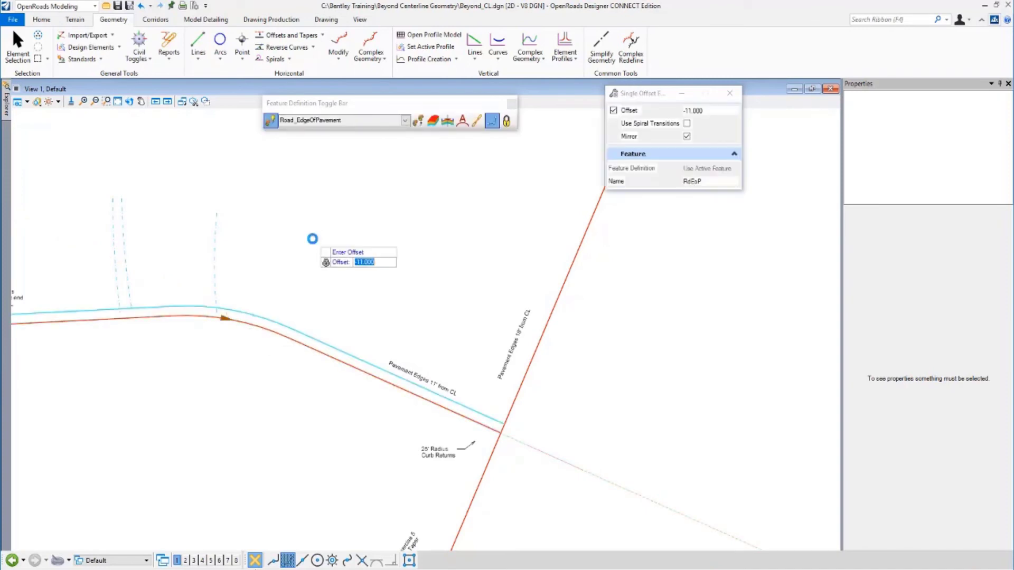
{"action": "left_click", "coordinate": [248, 387]}
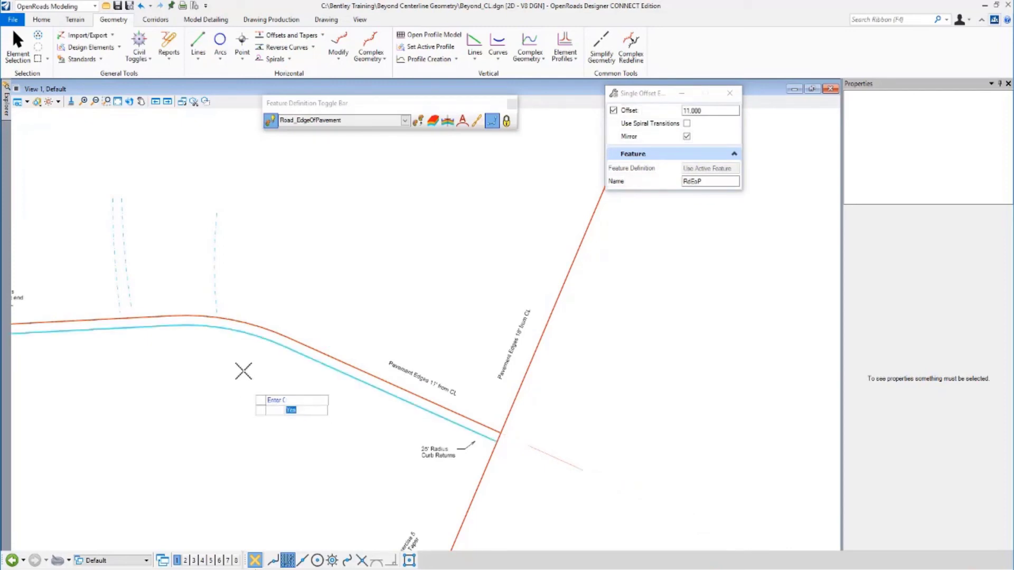
{"action": "left_click", "coordinate": [243, 371]}
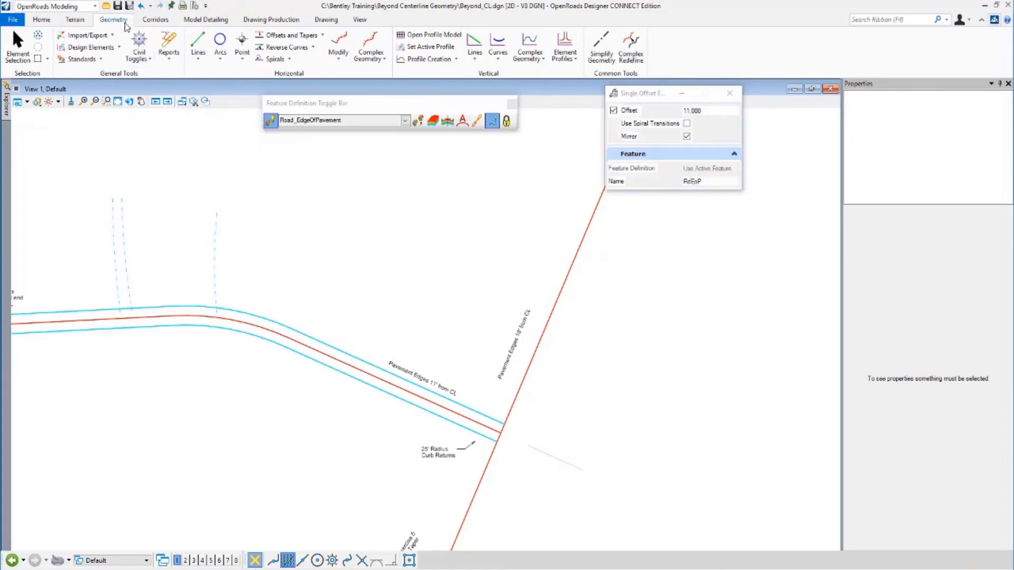
{"action": "left_click", "coordinate": [18, 47]}
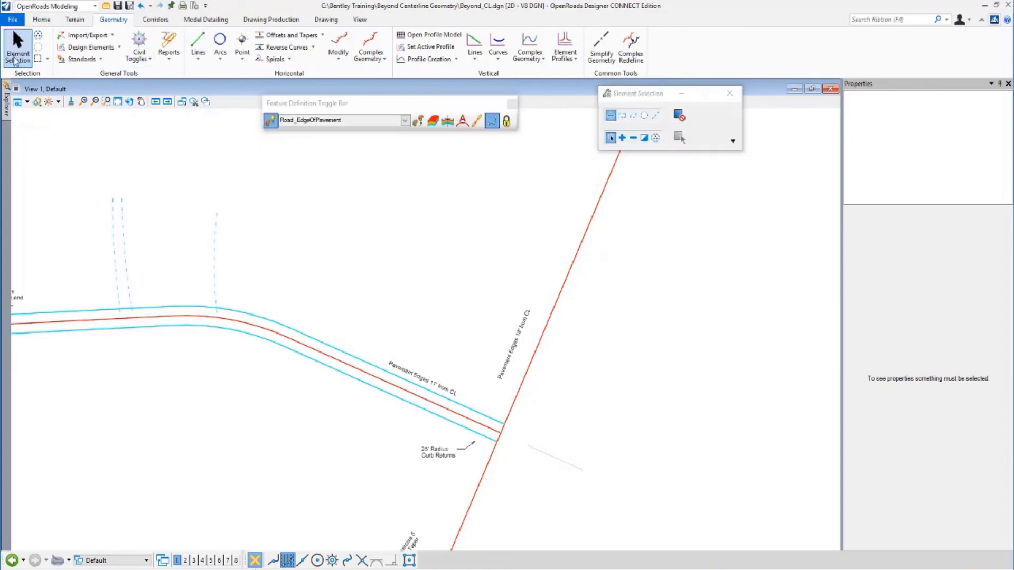
{"action": "left_click", "coordinate": [288, 328]}
{"action": "scroll", "coordinate": [252, 313], "scroll_direction": "up", "scroll_amount": 3}
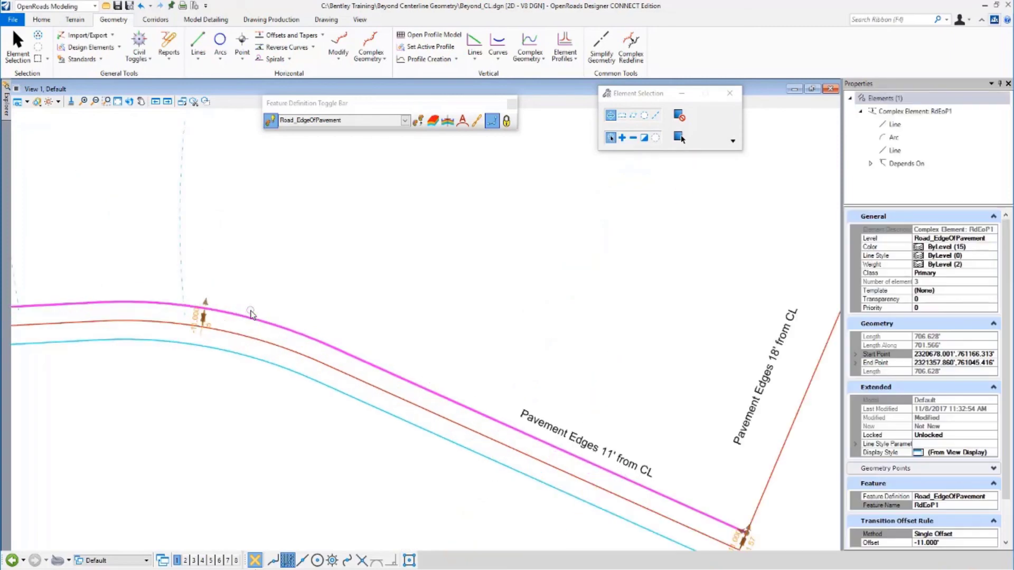
{"action": "left_click", "coordinate": [196, 318]}
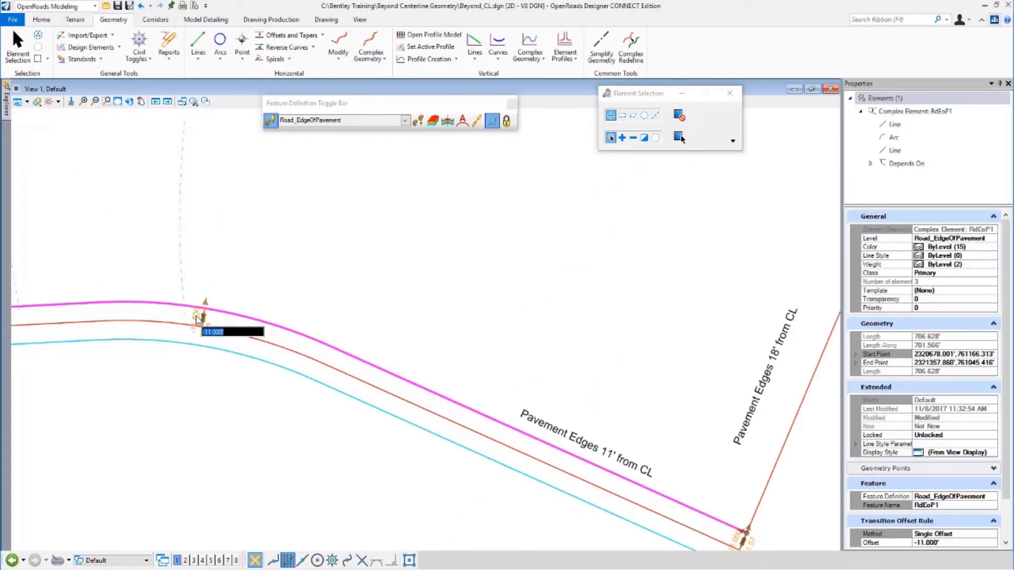
{"action": "key", "text": "BackSpace"}
{"action": "type", "text": "-22"}
{"action": "key", "text": "Return"}
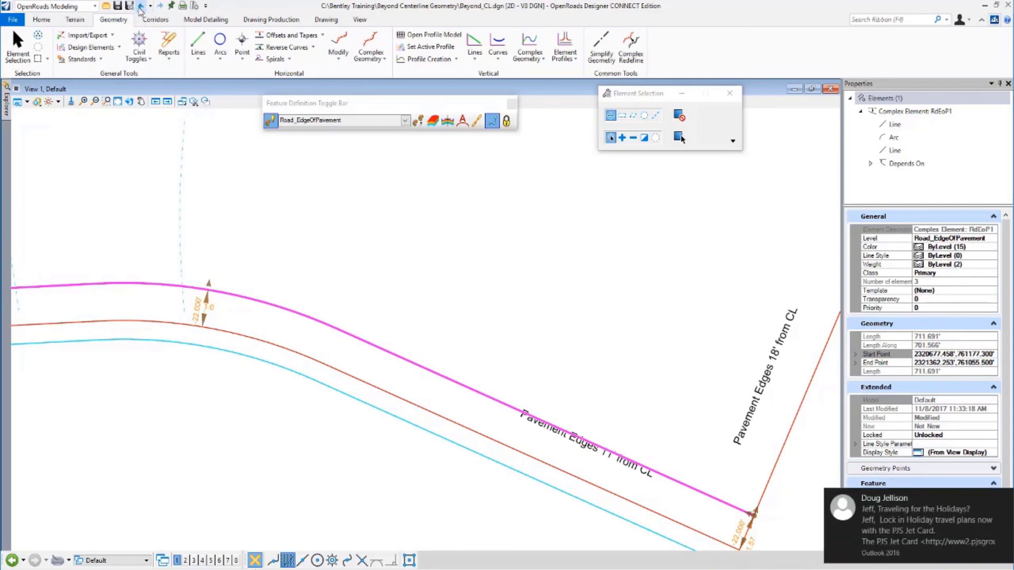
{"action": "mouse_move", "coordinate": [913, 546]}
{"action": "left_click", "coordinate": [285, 214]}
{"action": "scroll", "coordinate": [337, 295], "scroll_direction": "down", "scroll_amount": 1}
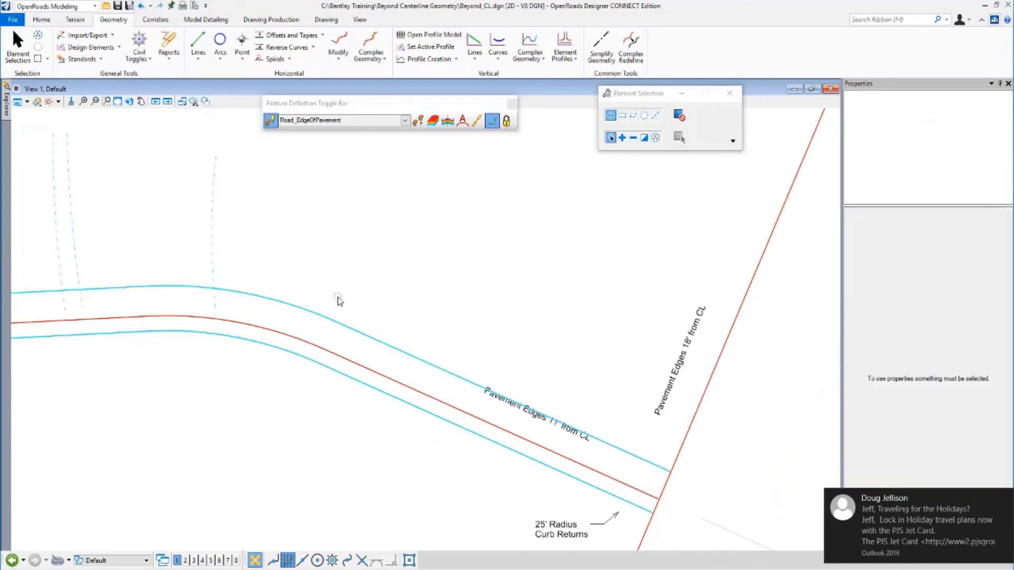
{"action": "scroll", "coordinate": [182, 267], "scroll_direction": "down", "scroll_amount": 1}
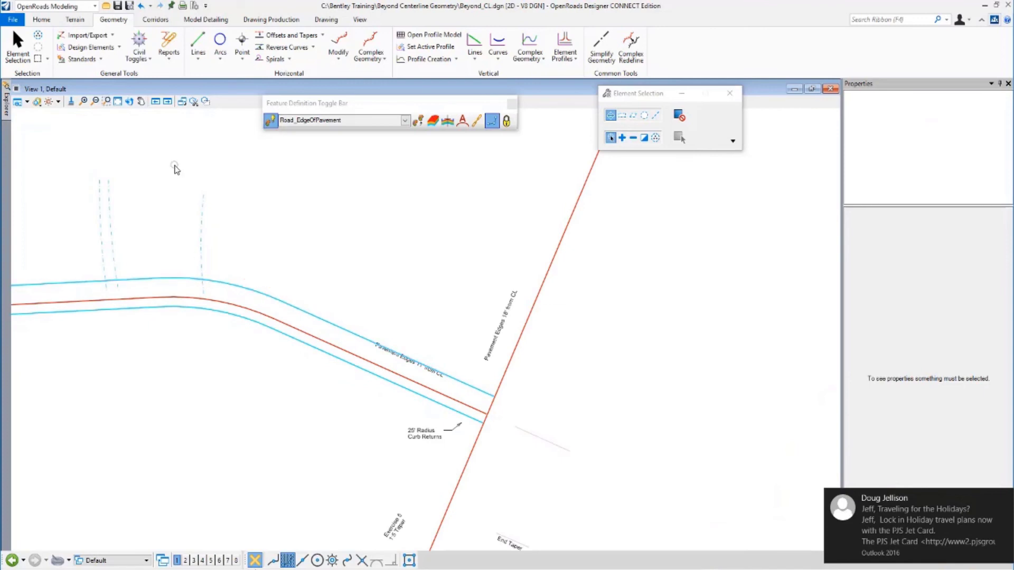
{"action": "left_click", "coordinate": [192, 281]}
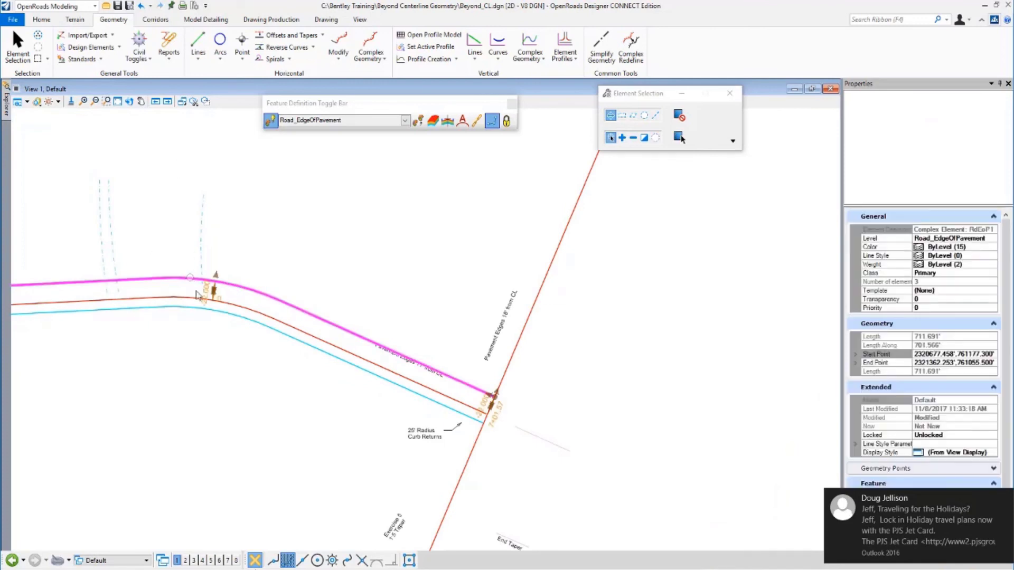
{"action": "scroll", "coordinate": [204, 287], "scroll_direction": "up", "scroll_amount": 2}
{"action": "left_click", "coordinate": [234, 298]}
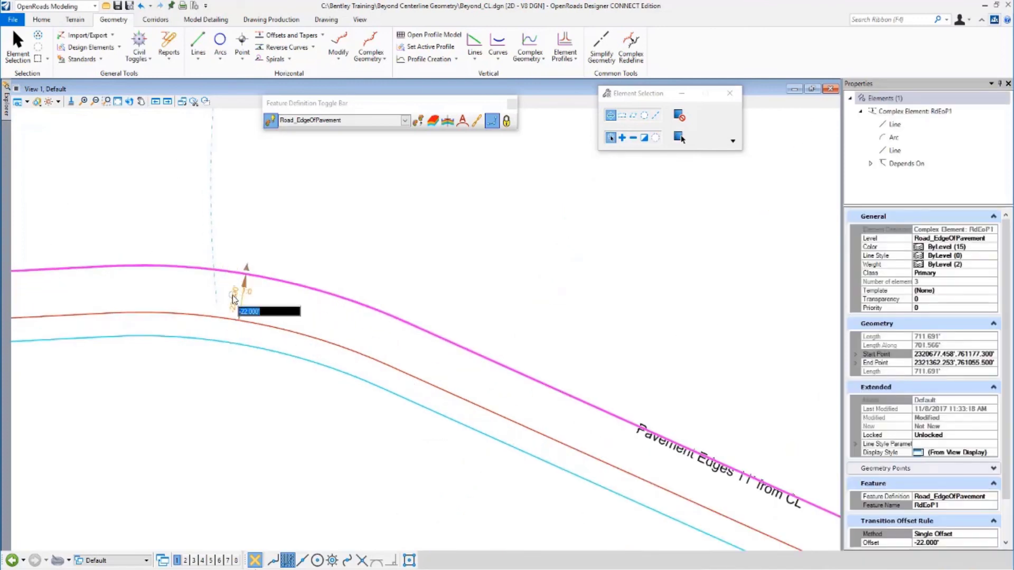
{"action": "type", "text": "-11"}
{"action": "key", "text": "Return"}
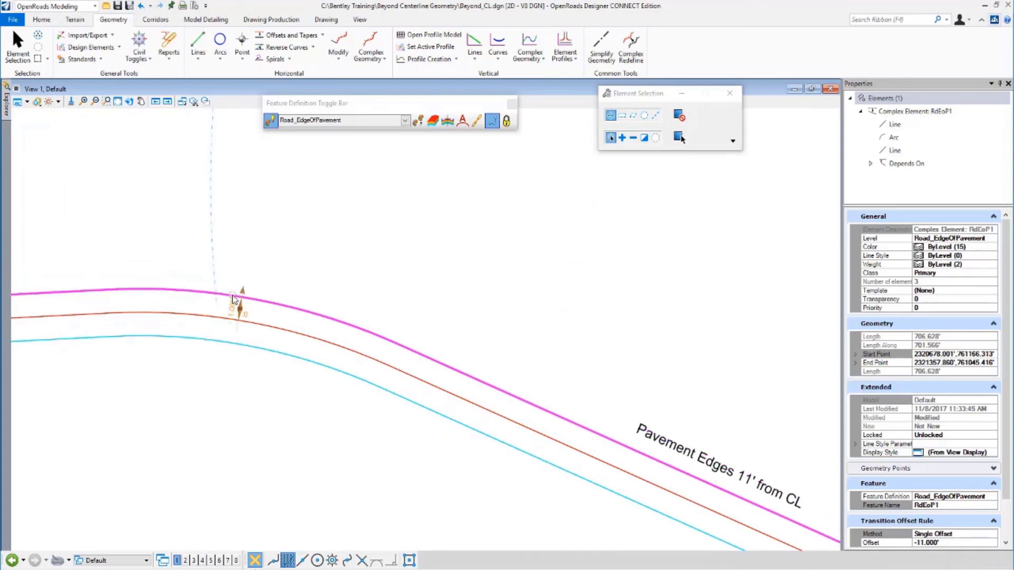
{"action": "scroll", "coordinate": [172, 222], "scroll_direction": "down", "scroll_amount": 3}
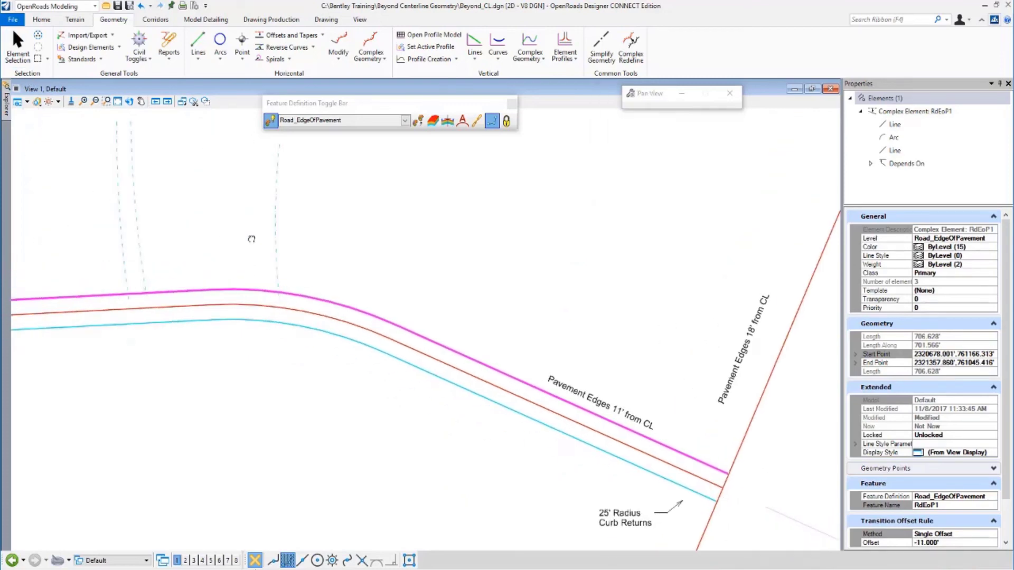
{"action": "middle_click_drag", "start_coordinate": [253, 233], "coordinate": [388, 246]}
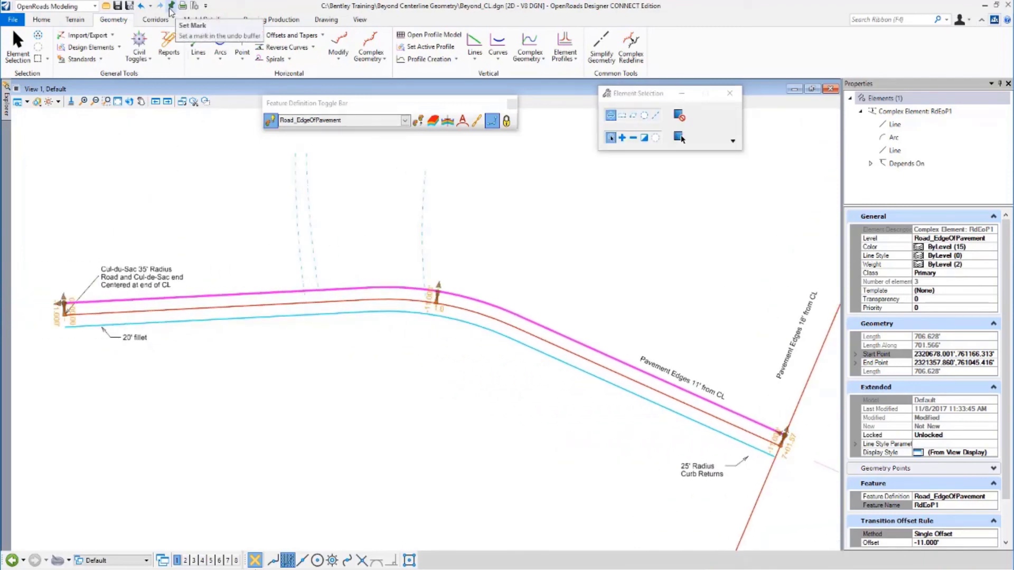
{"action": "left_click", "coordinate": [171, 9]}
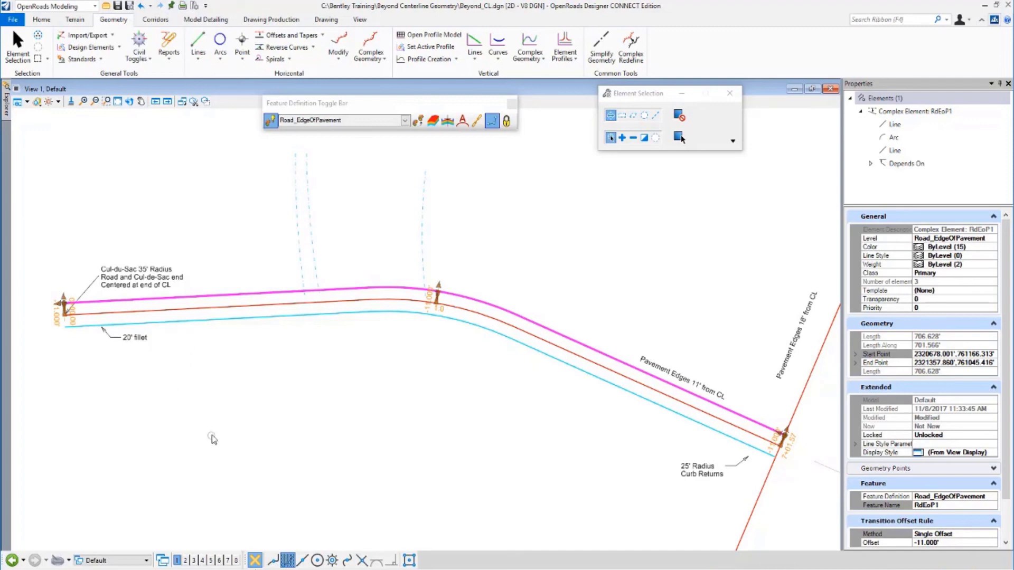
{"action": "left_click", "coordinate": [139, 311]}
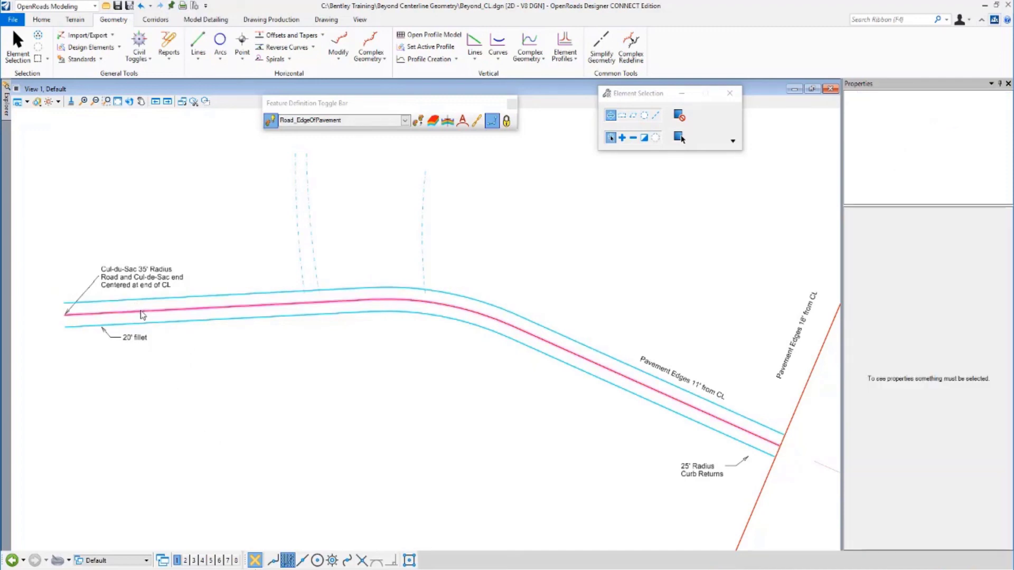
{"action": "left_click", "coordinate": [64, 316]}
{"action": "left_click", "coordinate": [71, 383]}
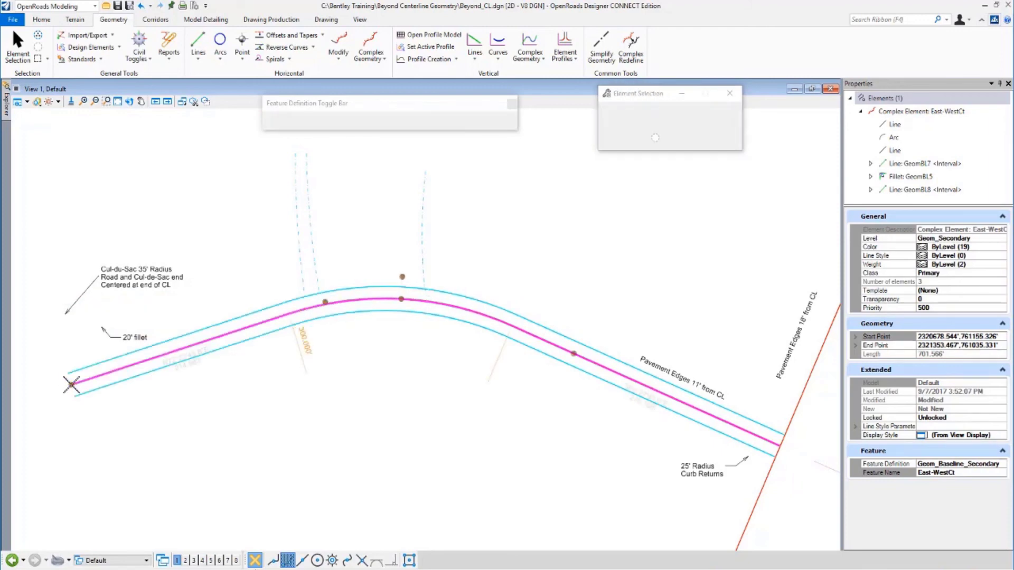
{"action": "left_click", "coordinate": [303, 342]}
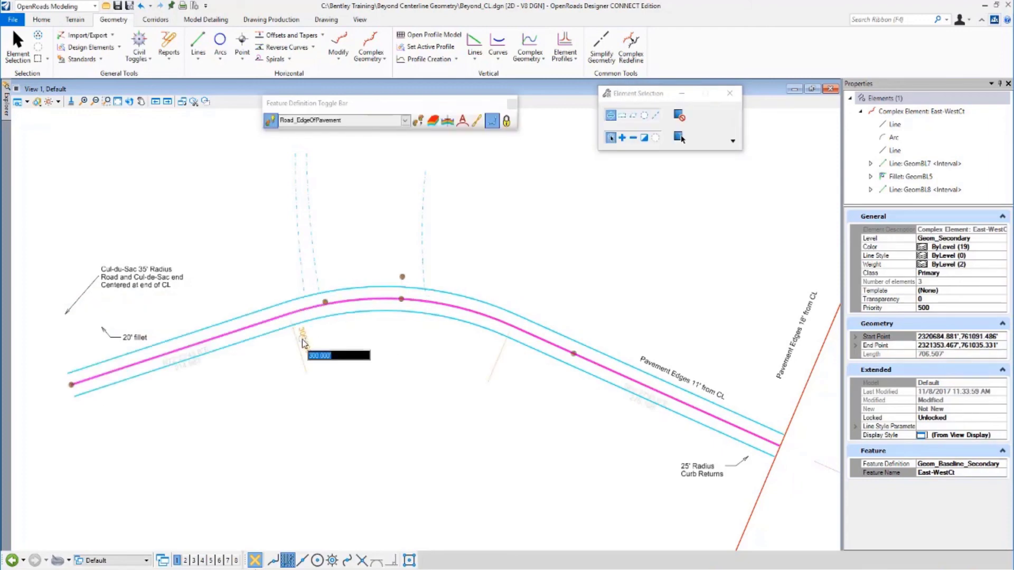
{"action": "type", "text": "6"}
{"action": "key", "text": "Return"}
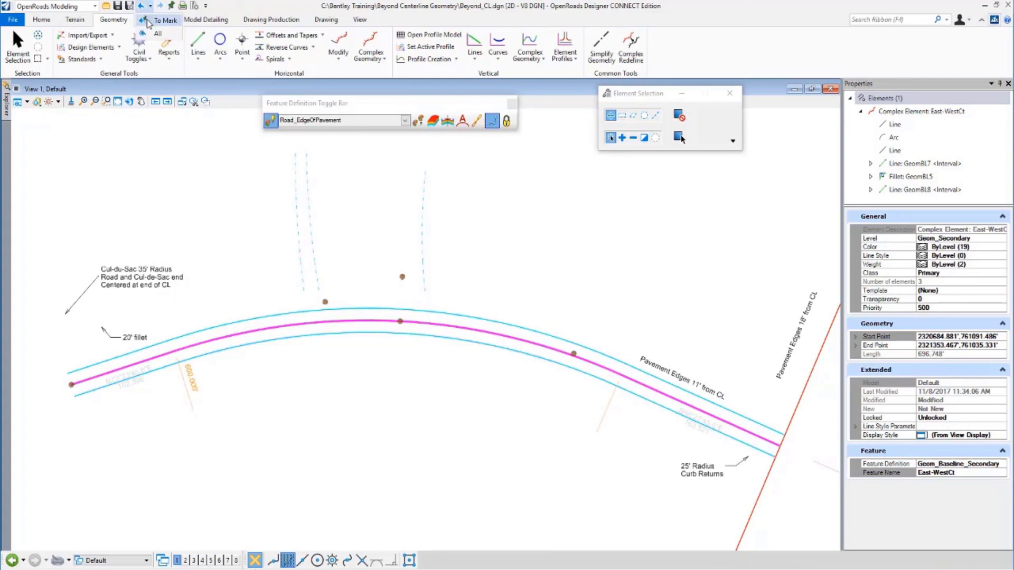
{"action": "left_click", "coordinate": [141, 7]}
{"action": "left_click", "coordinate": [249, 385]}
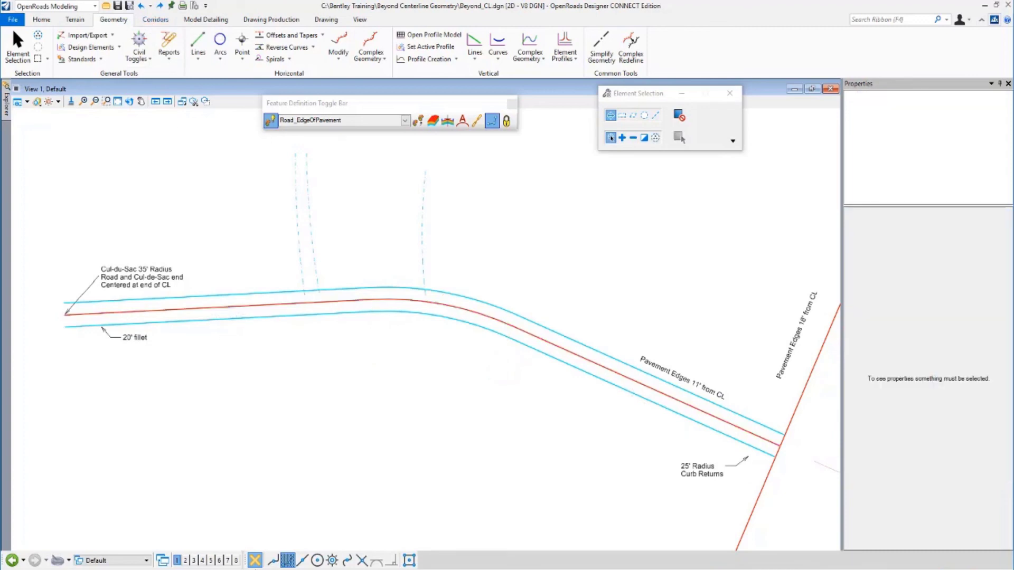
Step: Offset the north-south centerline 18 ft to both sides with Single Offset Entire Element
{"action": "scroll", "coordinate": [422, 317], "scroll_direction": "down", "scroll_amount": 1}
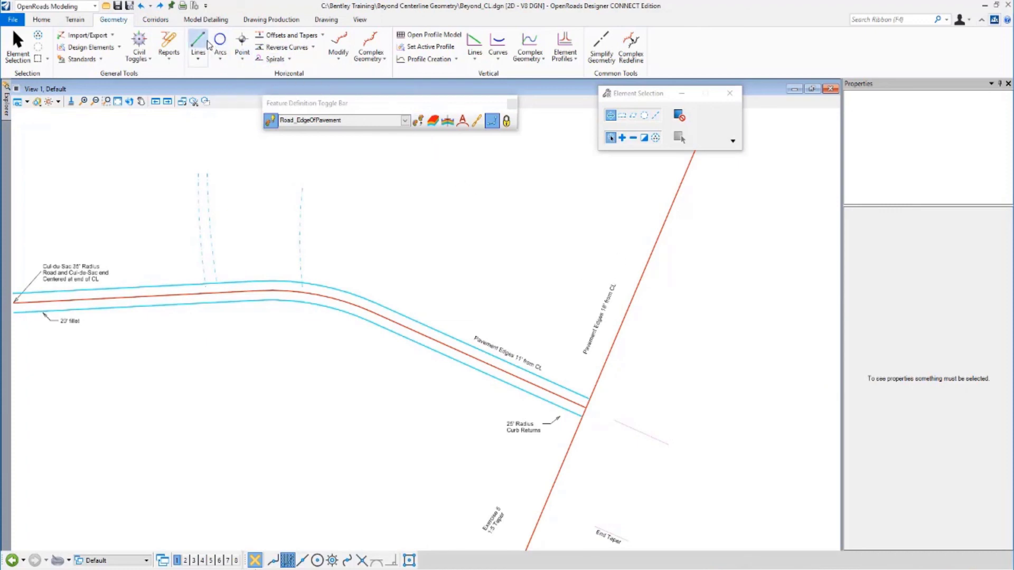
{"action": "left_click", "coordinate": [292, 35]}
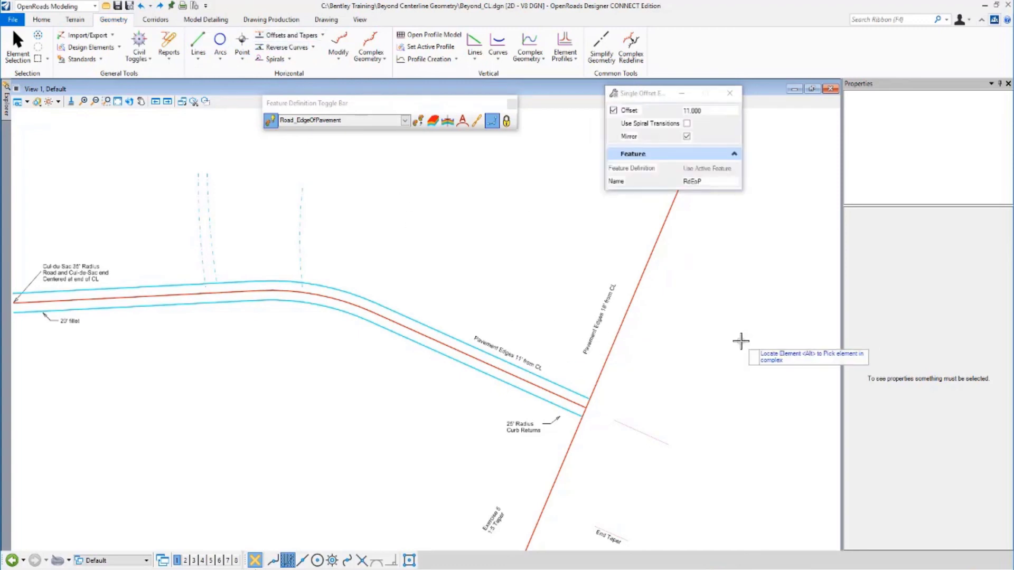
{"action": "left_click", "coordinate": [643, 274]}
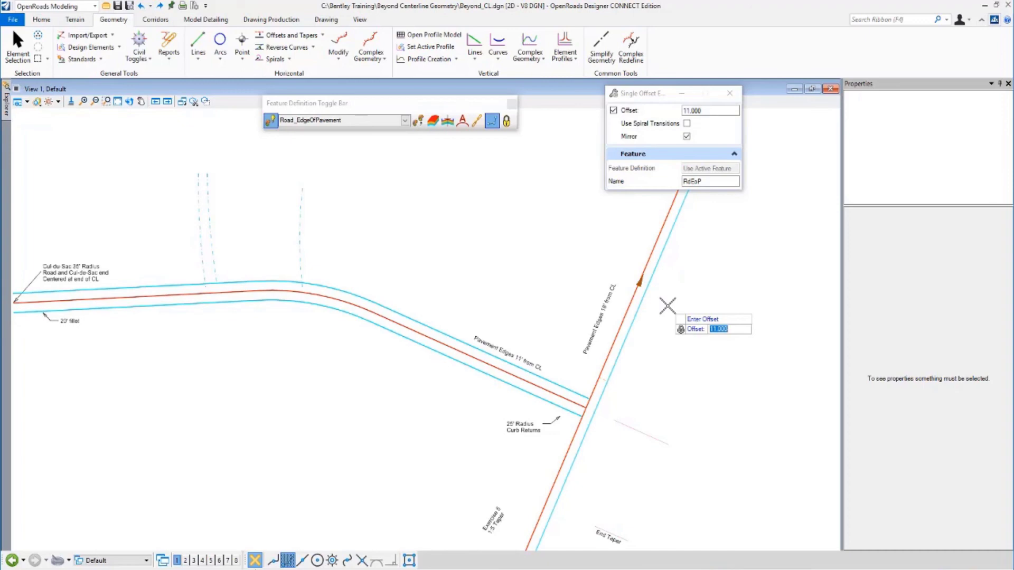
{"action": "type", "text": "18"}
{"action": "key", "text": "Return"}
{"action": "key", "text": "Return"}
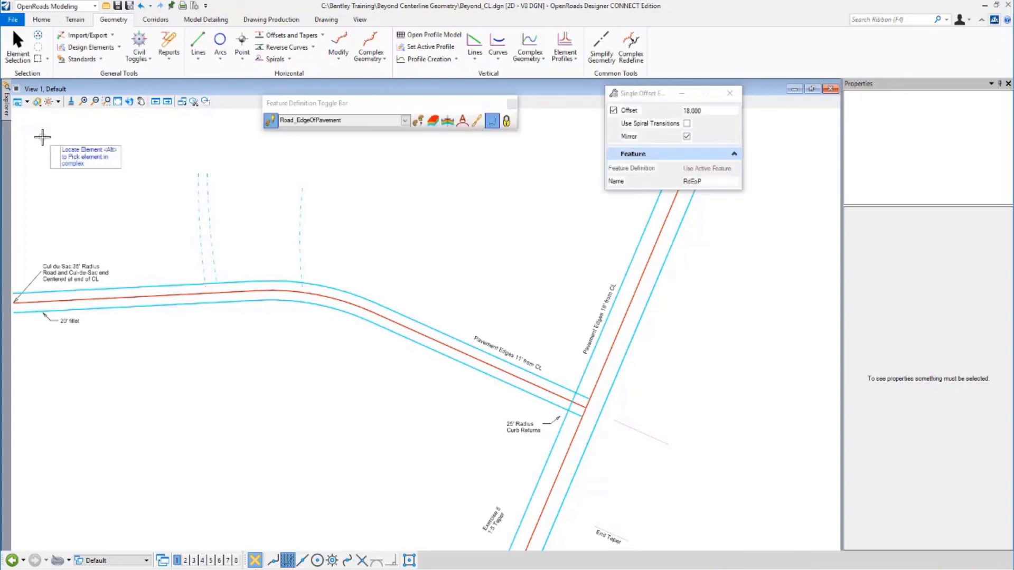
{"action": "scroll", "coordinate": [705, 440], "scroll_direction": "up", "scroll_amount": 4}
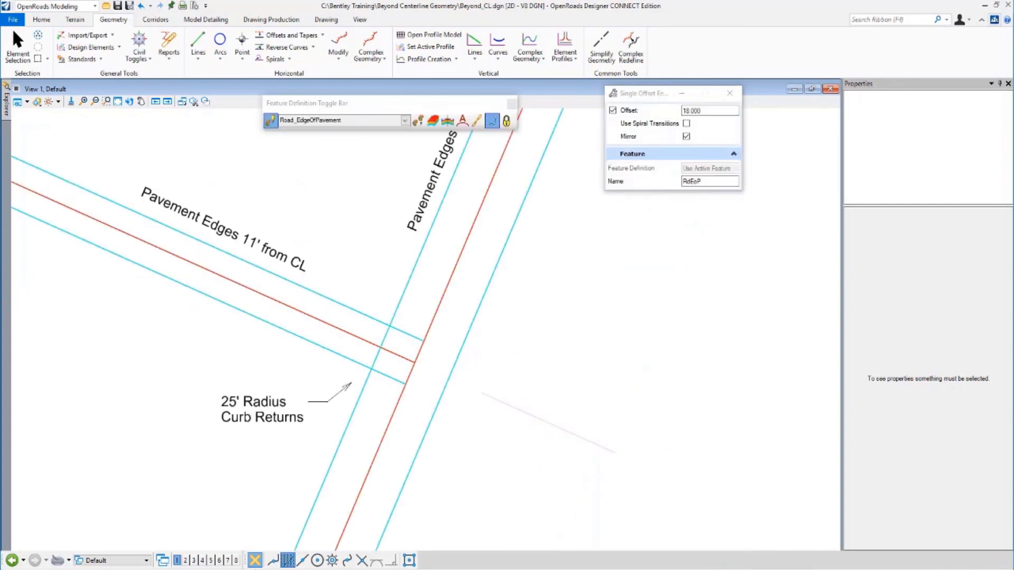